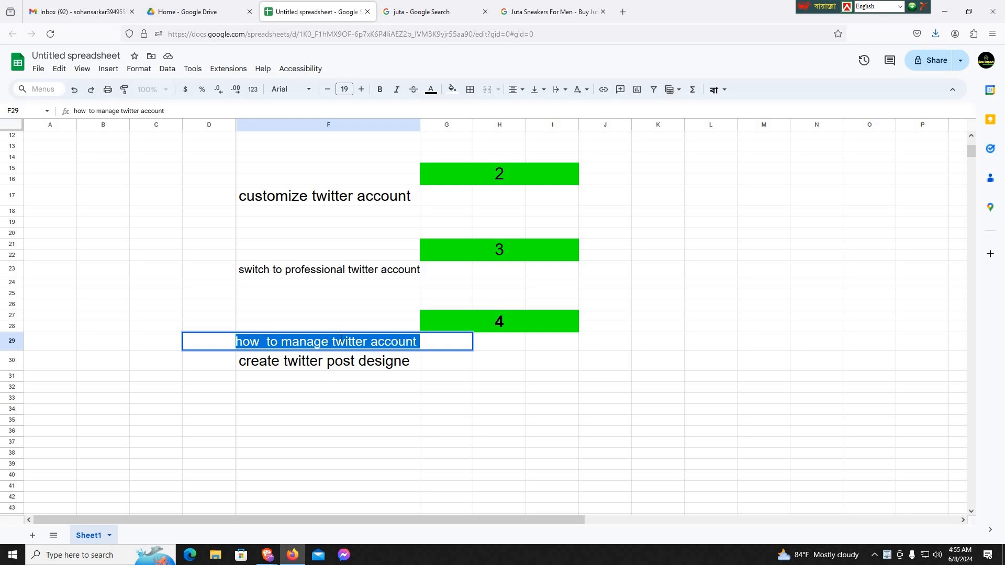
triple_click(340, 340)
left_click(382, 354)
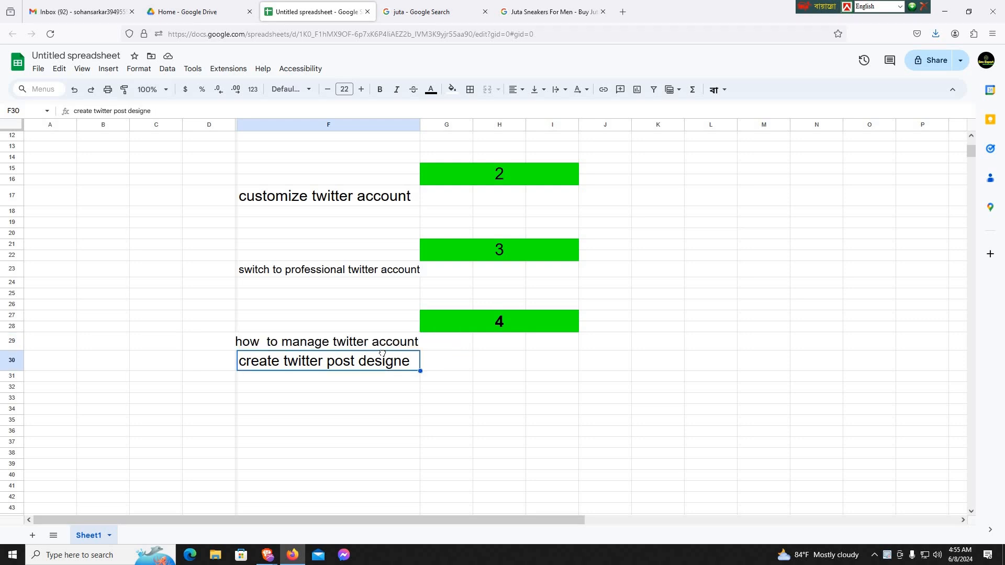
double_click(380, 343)
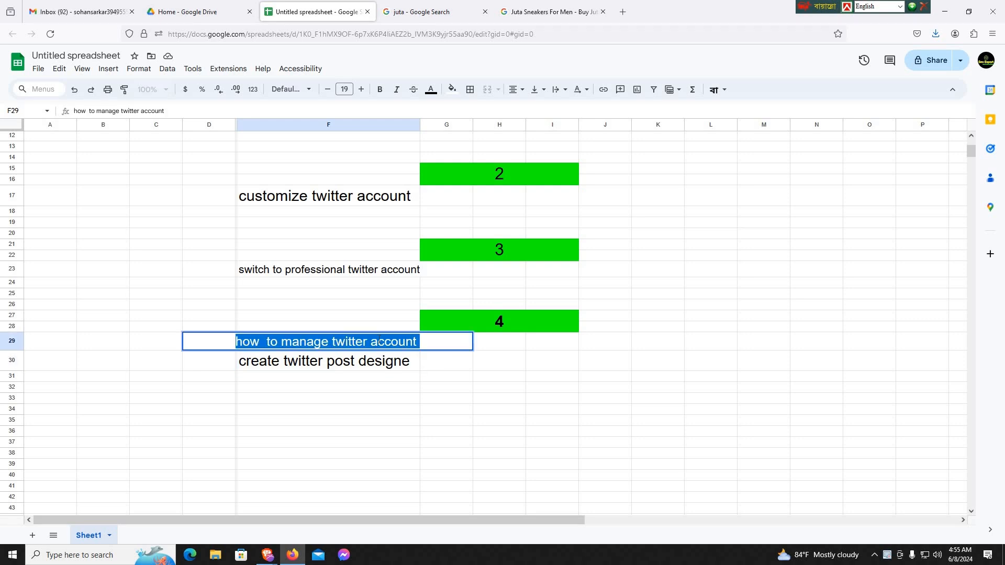
double_click(380, 343)
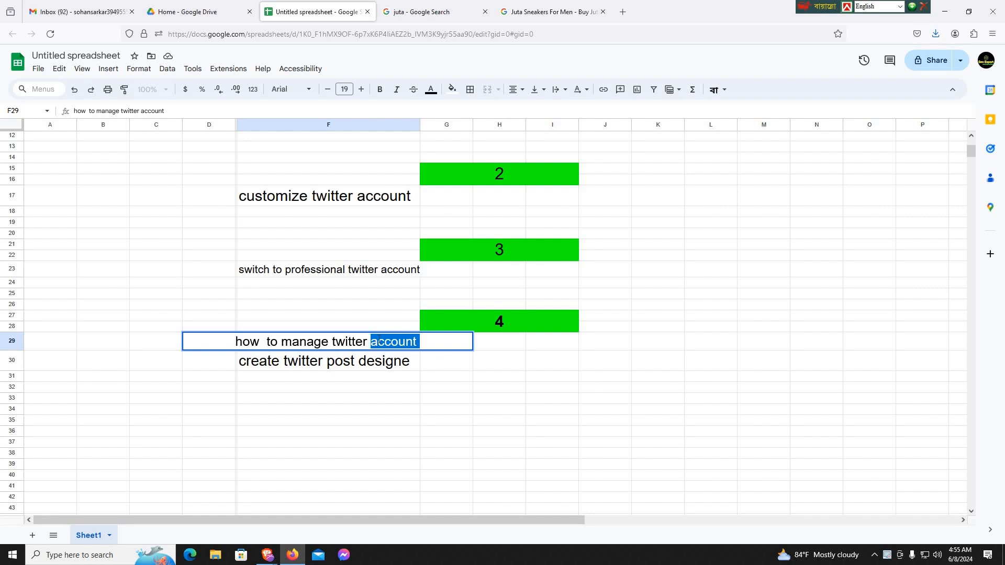
key("ctrl+a")
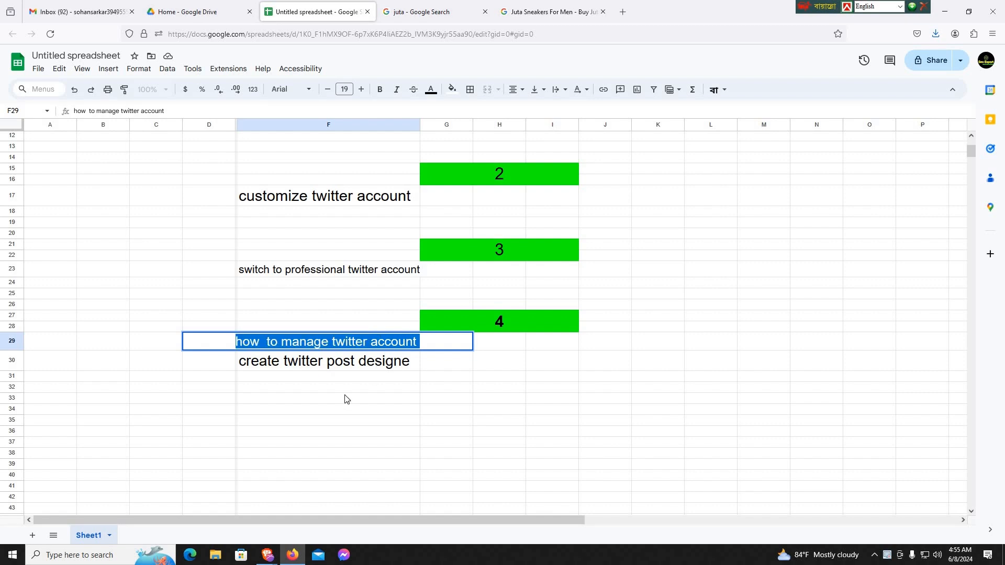
left_click(286, 360)
double_click(282, 366)
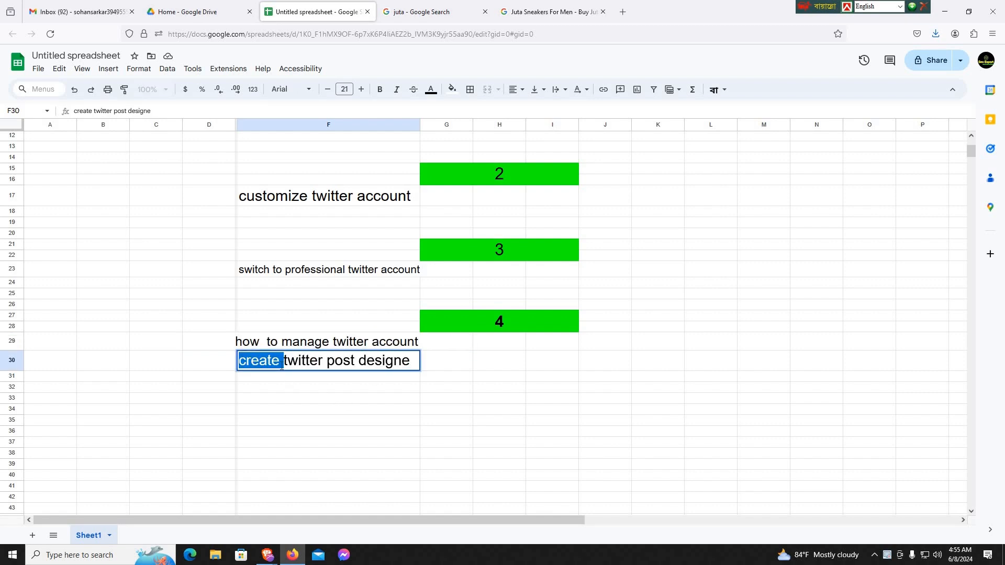
key("ctrl+a")
double_click(340, 366)
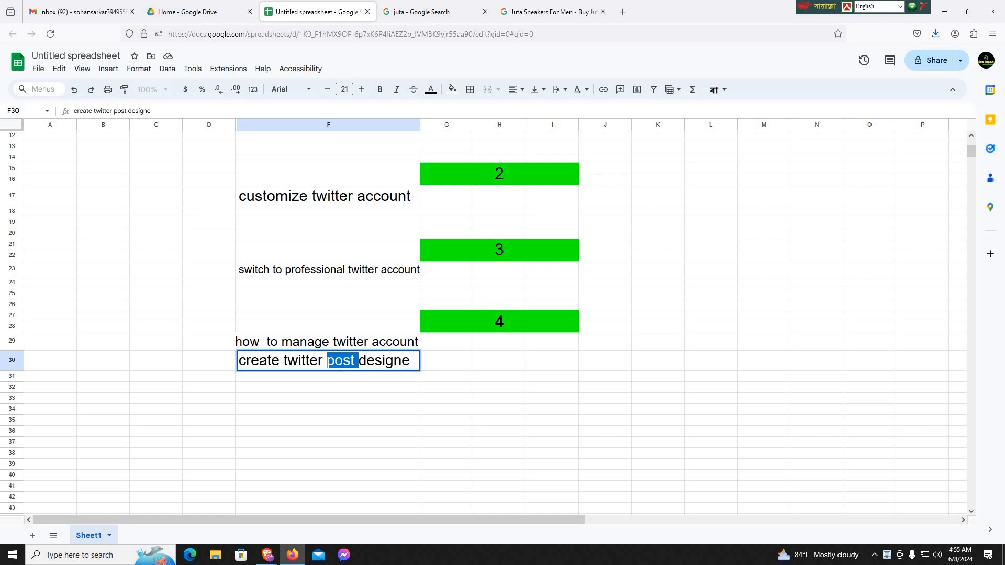
key("ctrl+a")
double_click(339, 366)
left_click(340, 366)
key("ctrl+a")
left_click(278, 376)
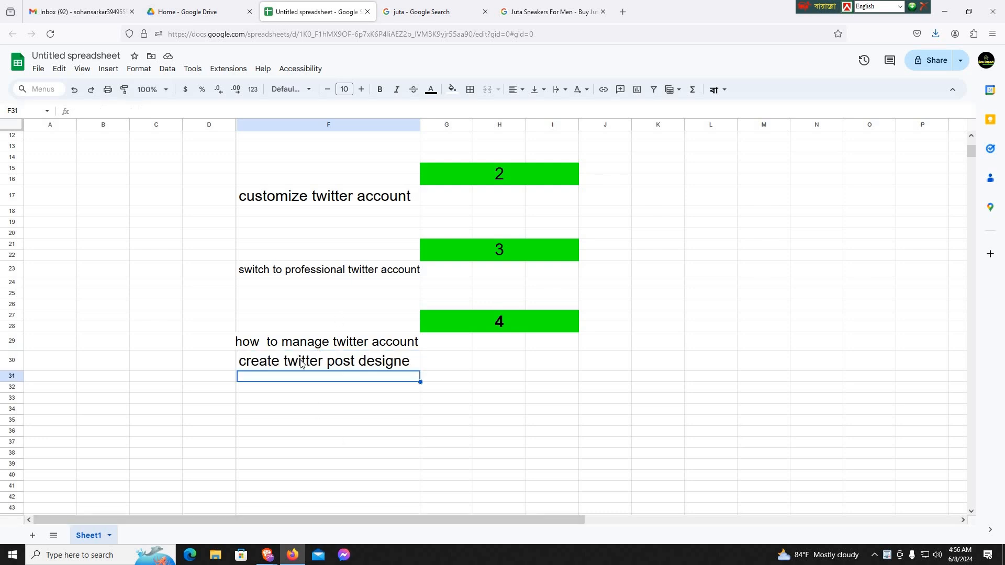
triple_click(301, 361)
triple_click(300, 361)
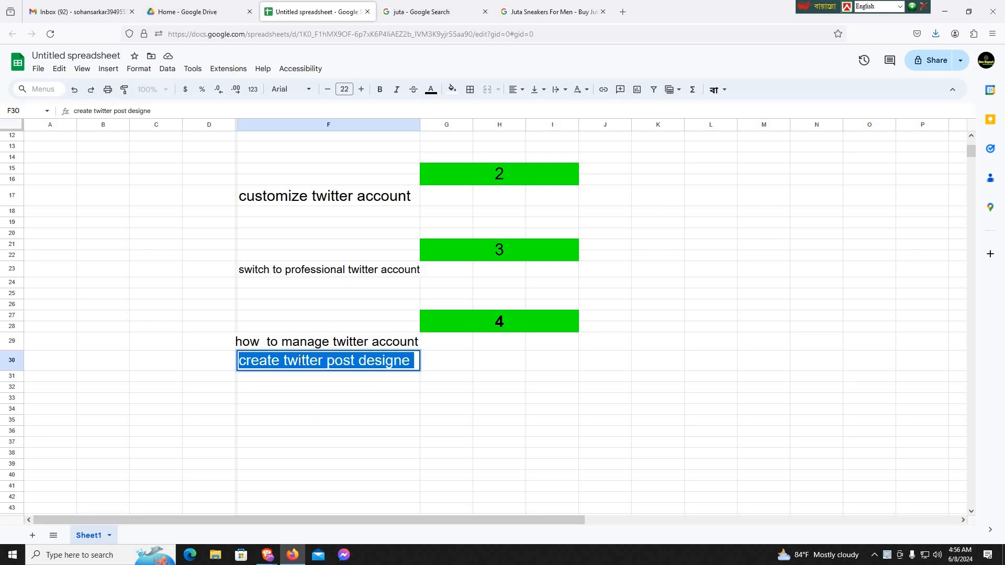
triple_click(299, 361)
triple_click(298, 361)
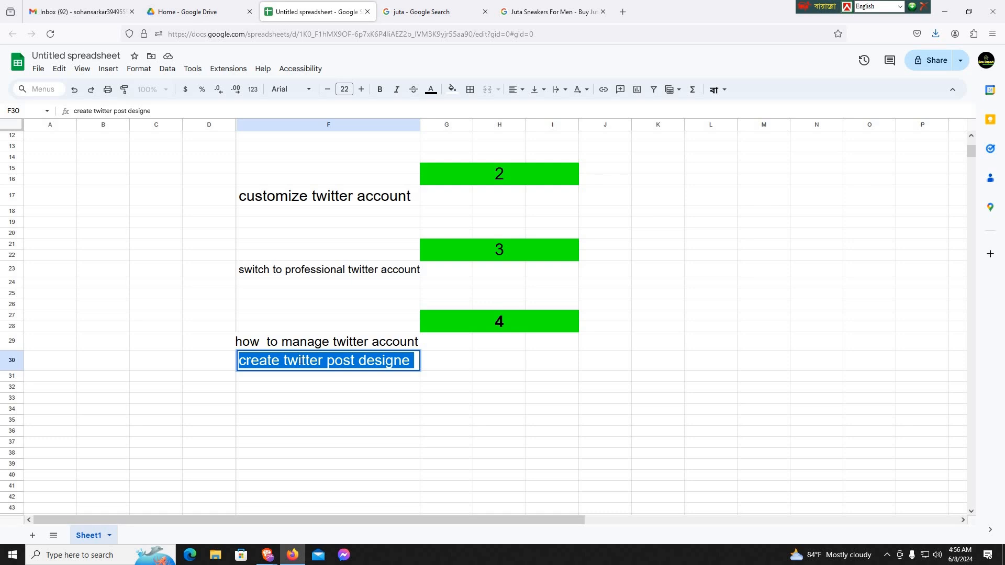
triple_click(299, 361)
left_click(286, 362)
left_click_drag(307, 377, 433, 373)
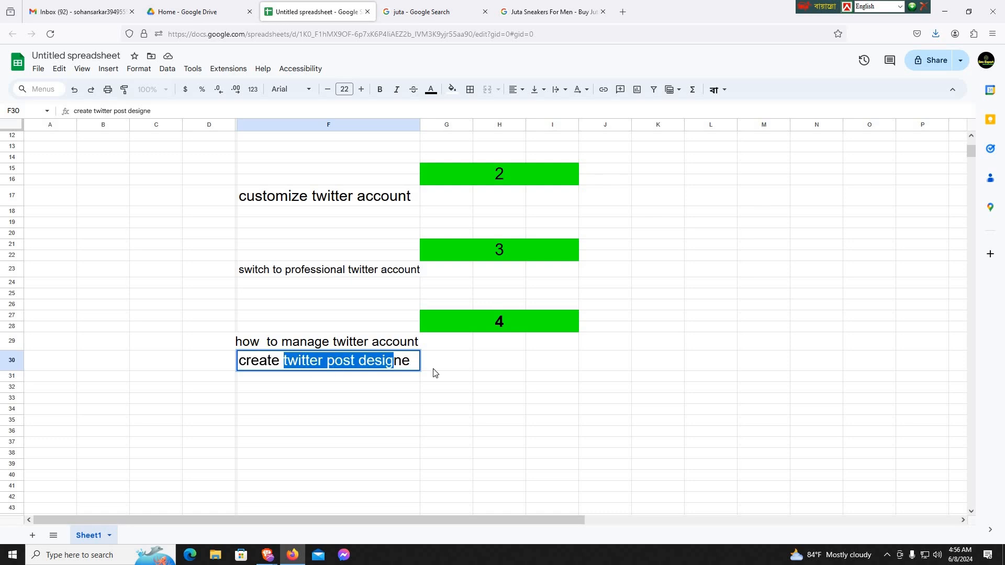
right_click(390, 361)
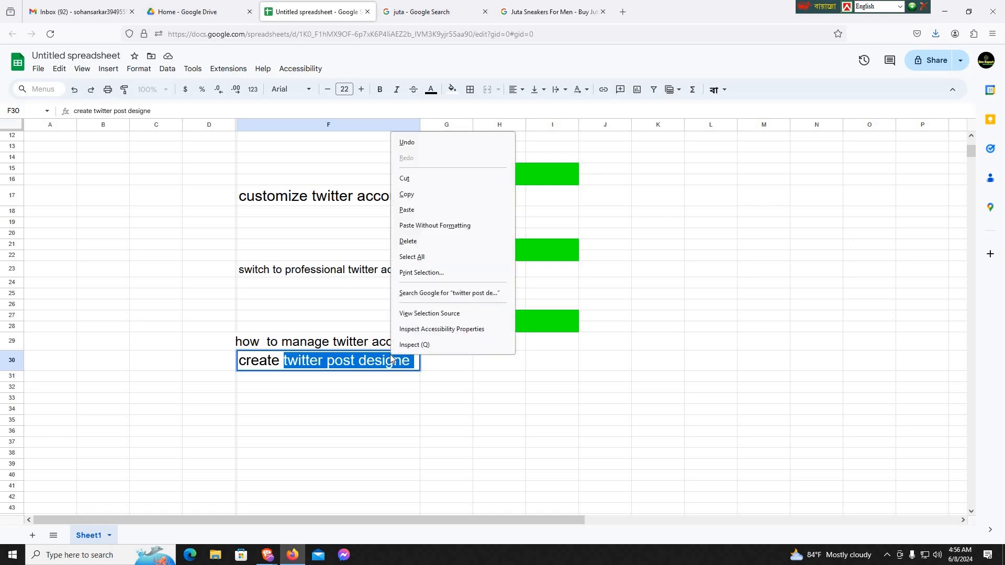
left_click(489, 181)
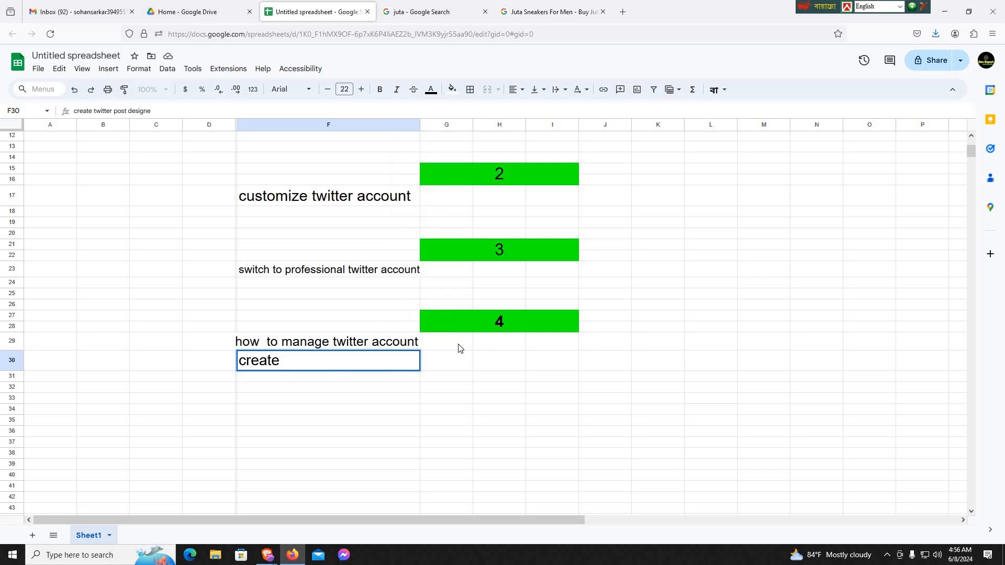
key("ctrl+v")
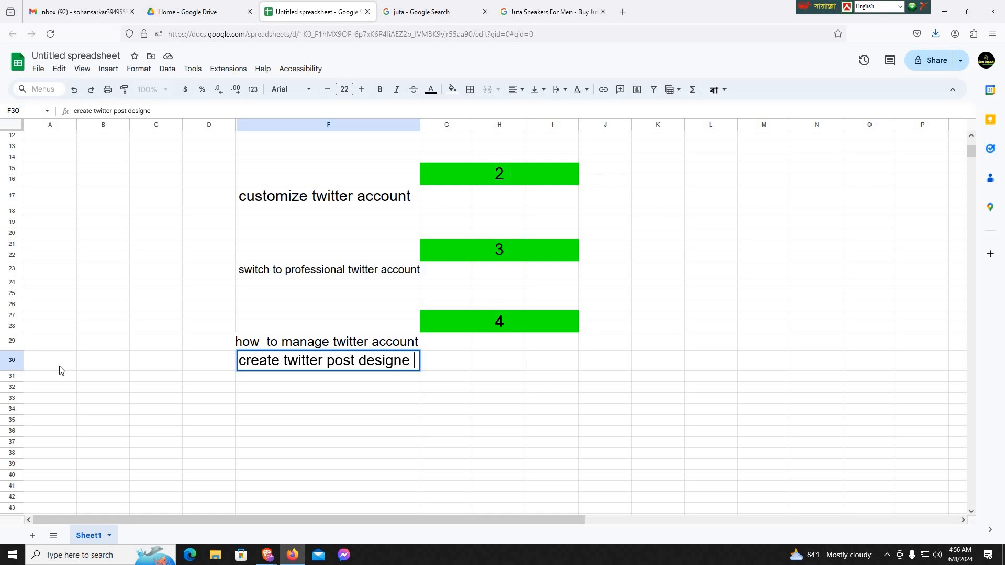
- Copy the words "twitter post designe" from the text in cell F30
left_click_drag(284, 361, 407, 363)
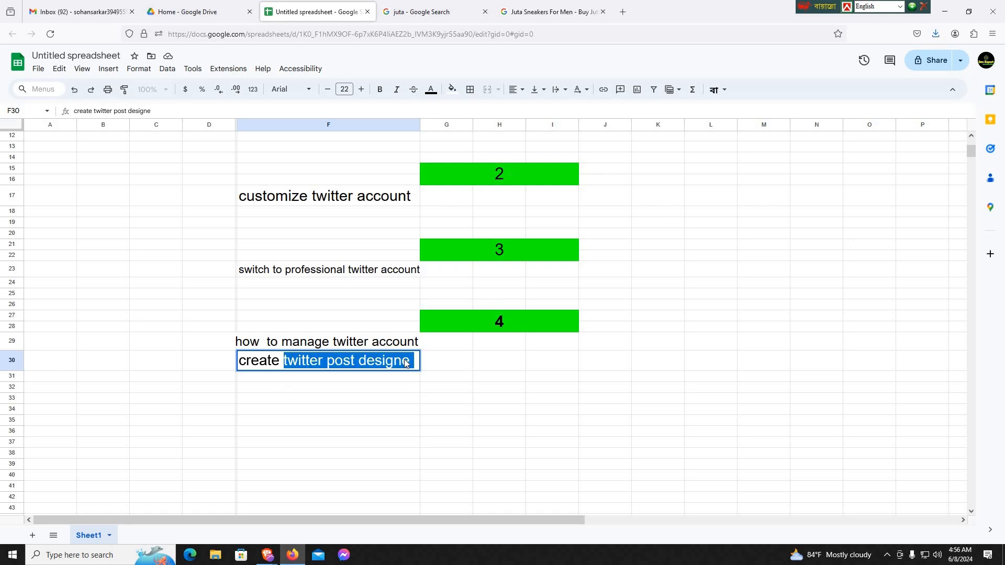
right_click(390, 365)
left_click(419, 198)
- Open the Canva home page, canva.com, in a new browser tab
left_click(623, 12)
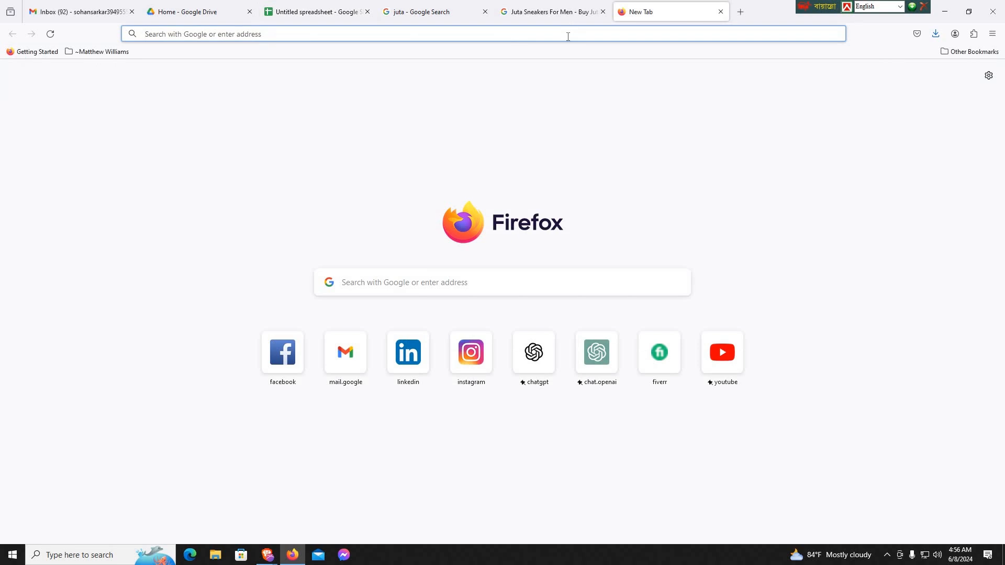
left_click(568, 35)
type("canv")
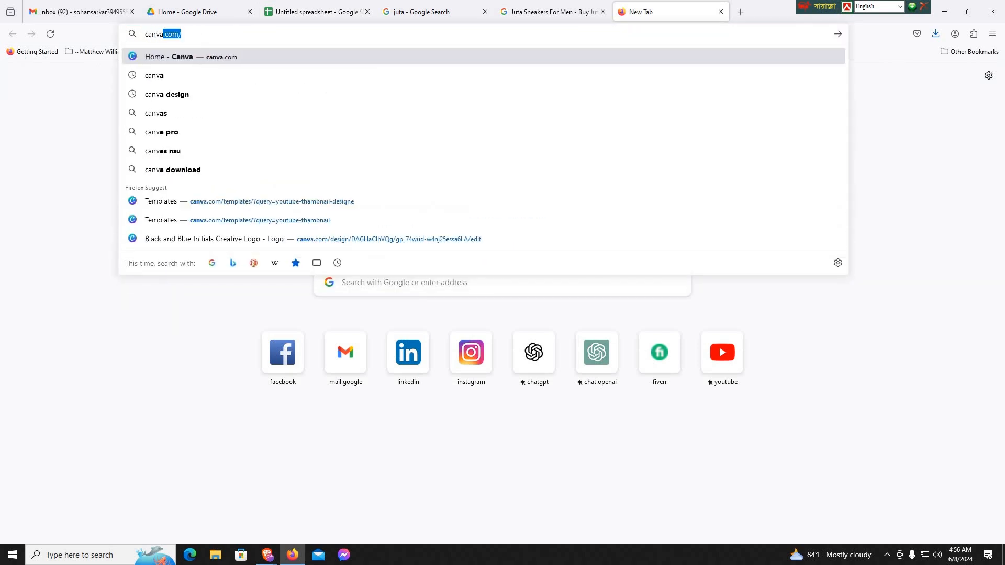
type("a")
key("Return")
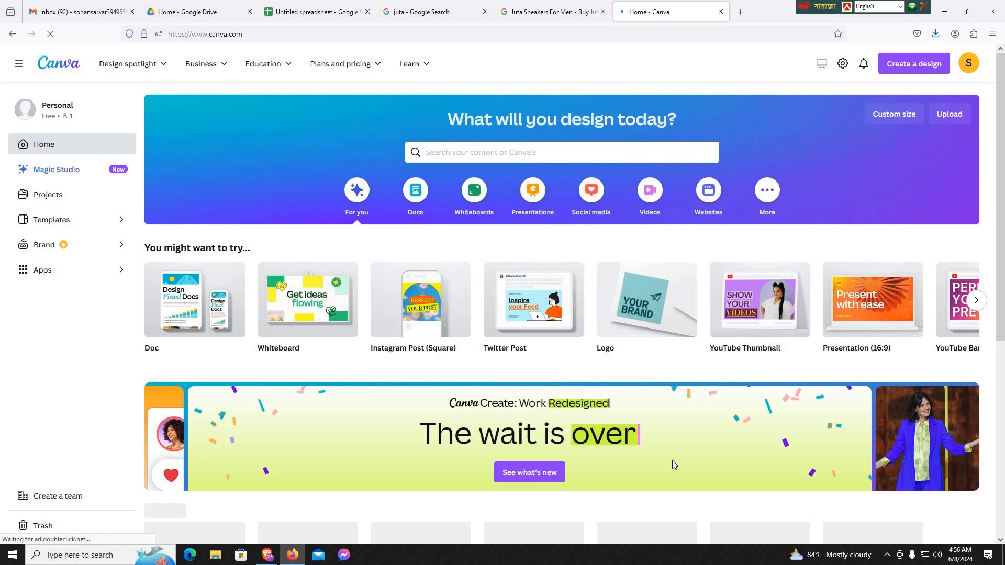
- Search Canva's templates for the copied phrase "twitter post designe"
right_click(462, 153)
left_click(501, 231)
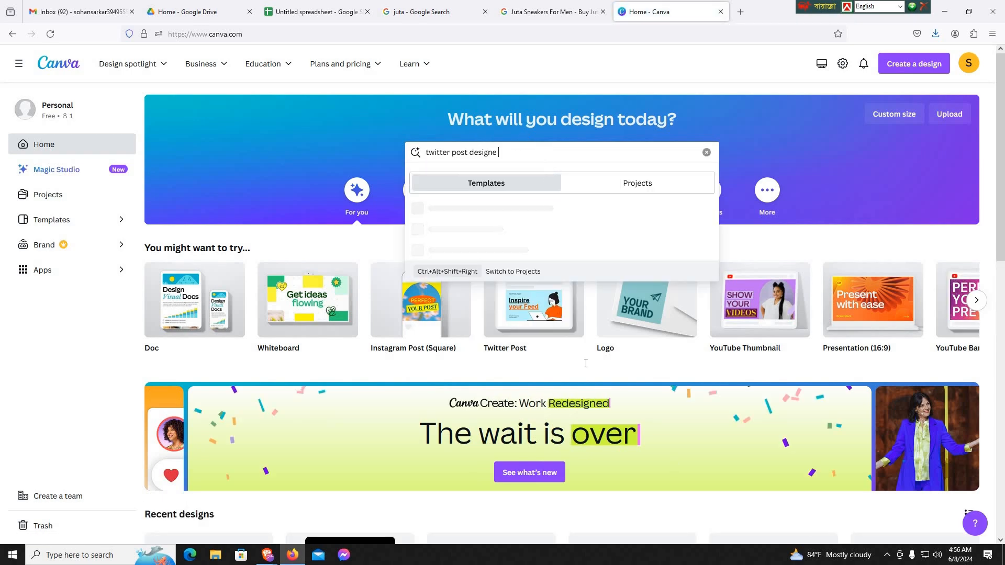
left_click(884, 556)
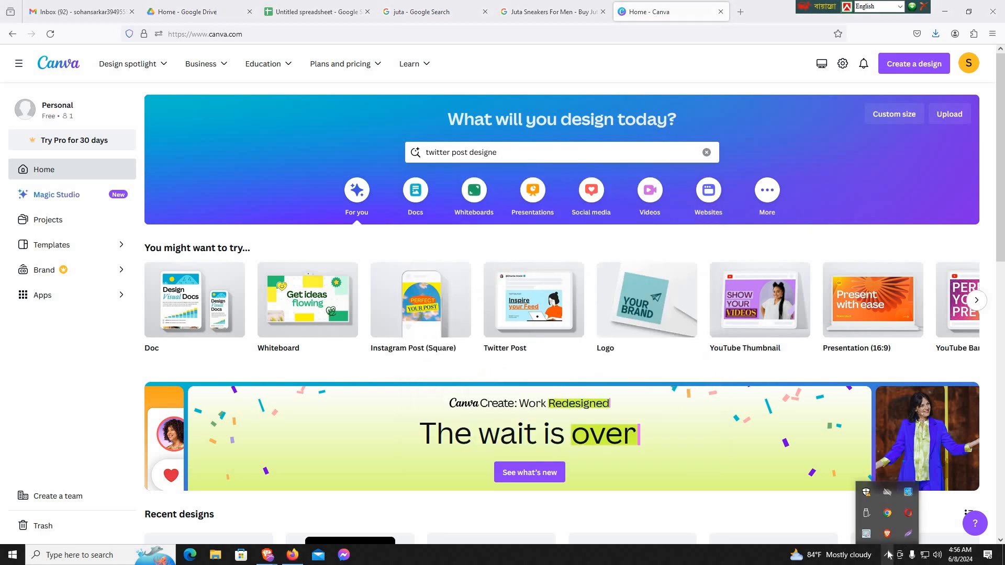
left_click(885, 556)
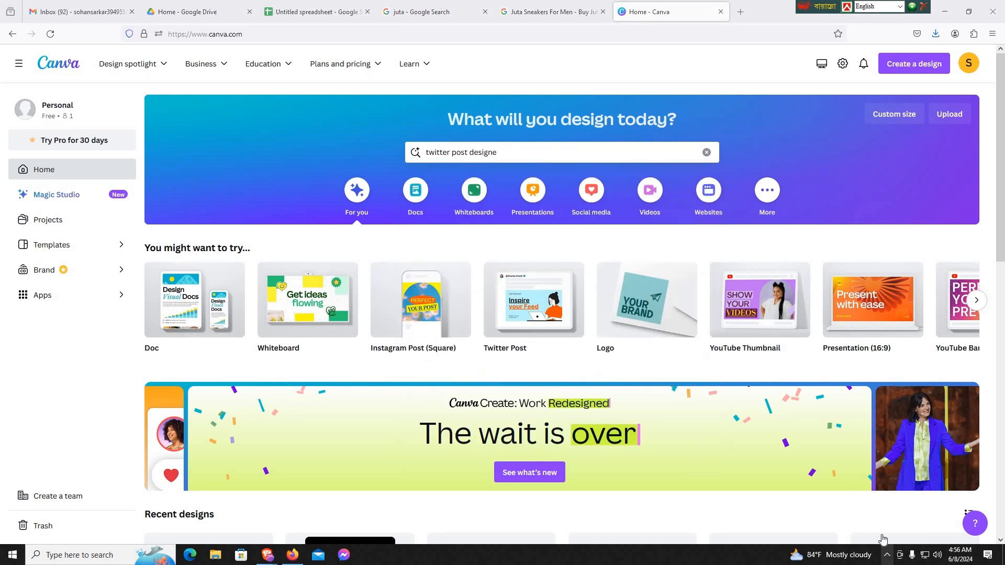
left_click(559, 152)
key("Return")
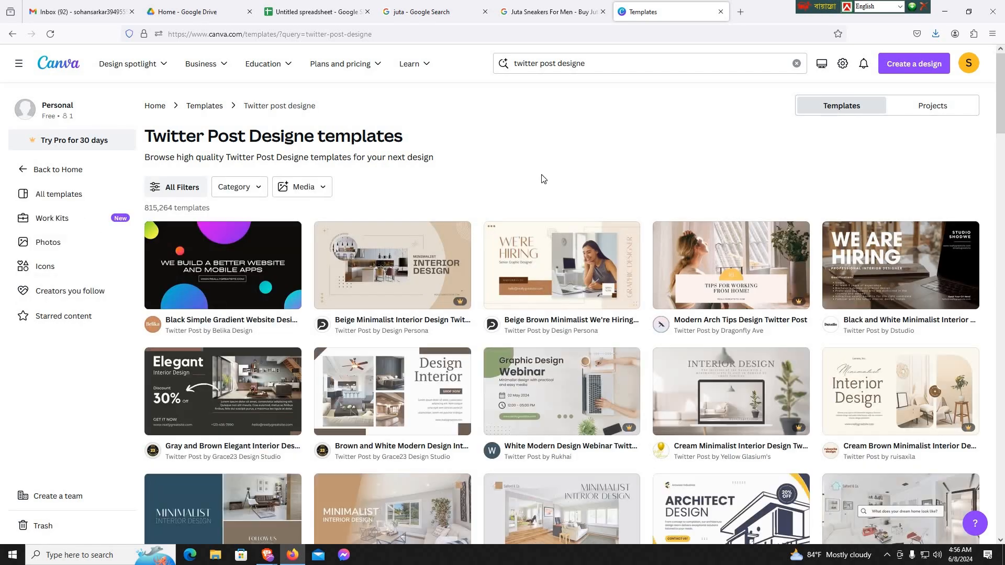
- Browse the Twitter post template results for a suitable design
scroll(333, 381, "down", 4)
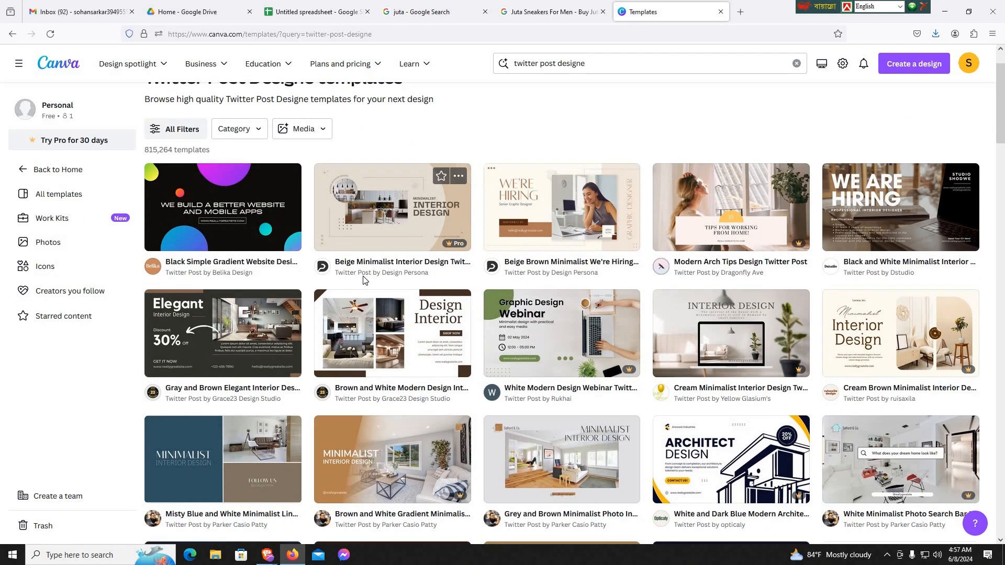
scroll(627, 355, "down", 2)
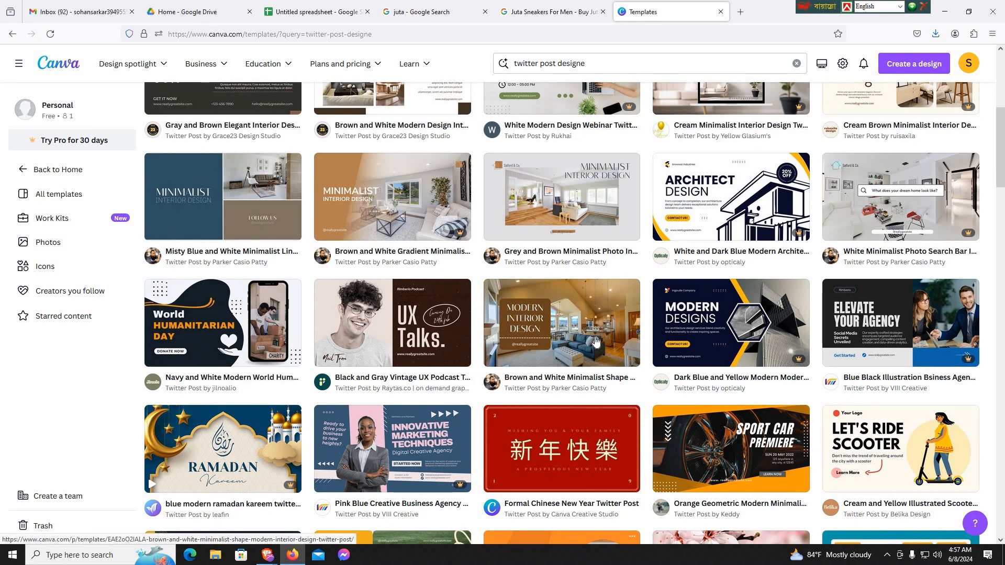
scroll(442, 324, "down", 5)
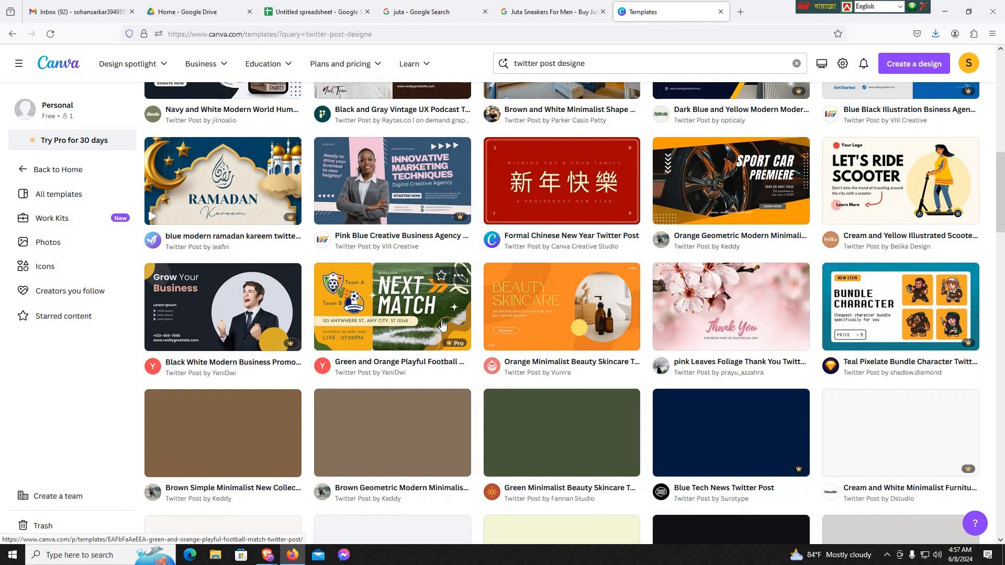
scroll(749, 363, "down", 5)
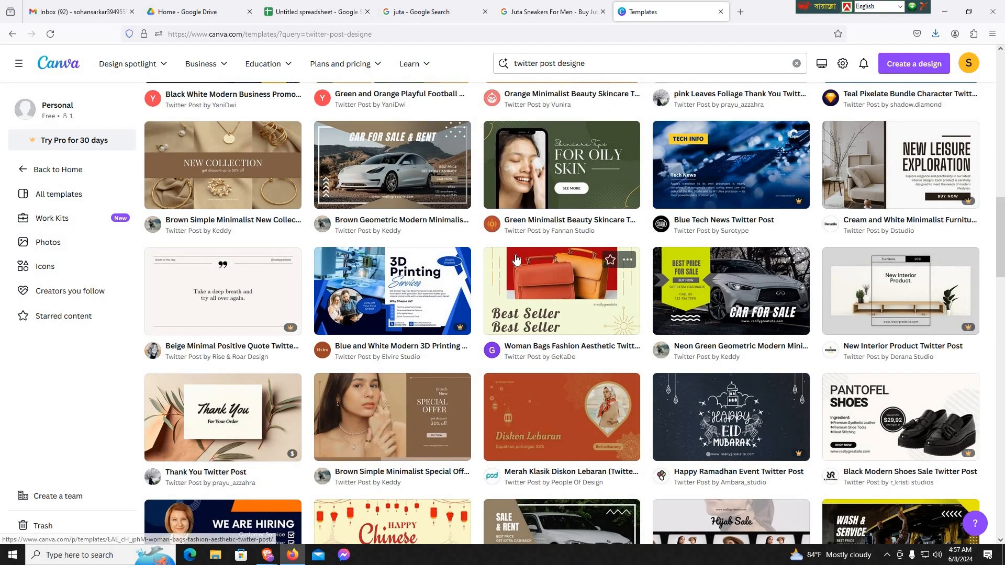
scroll(433, 371, "down", 3)
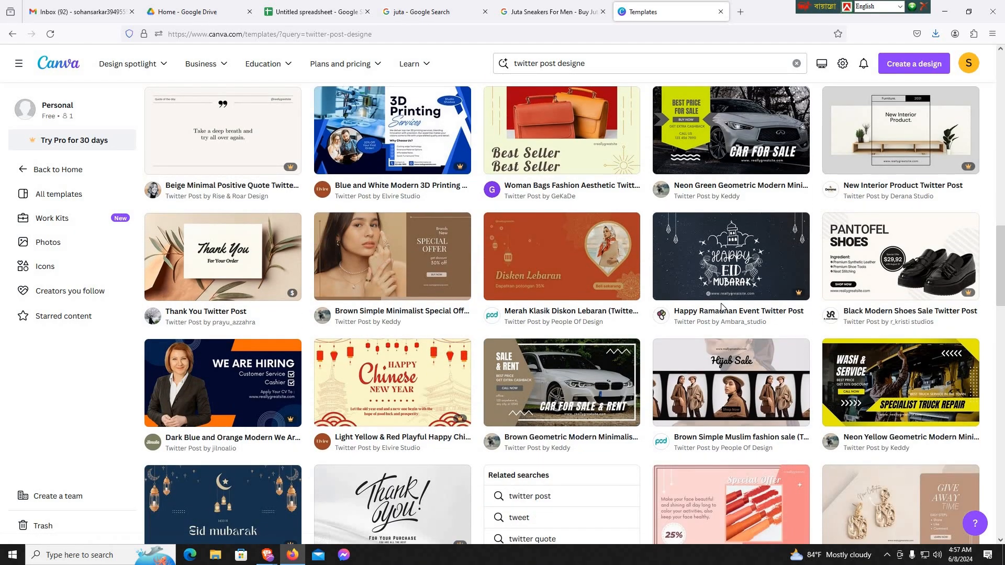
scroll(702, 321, "down", 4)
scroll(702, 321, "down", 5)
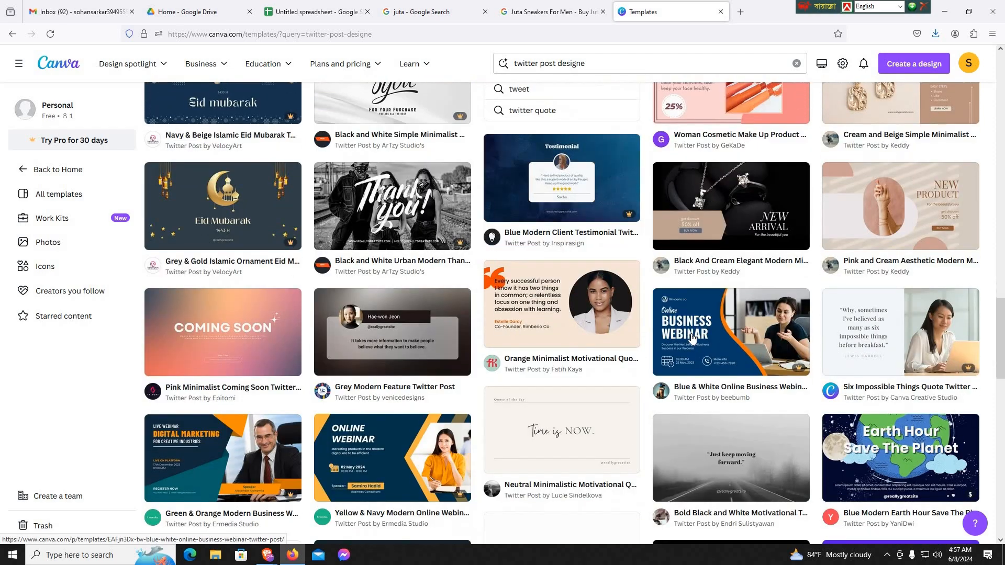
scroll(692, 338, "down", 1)
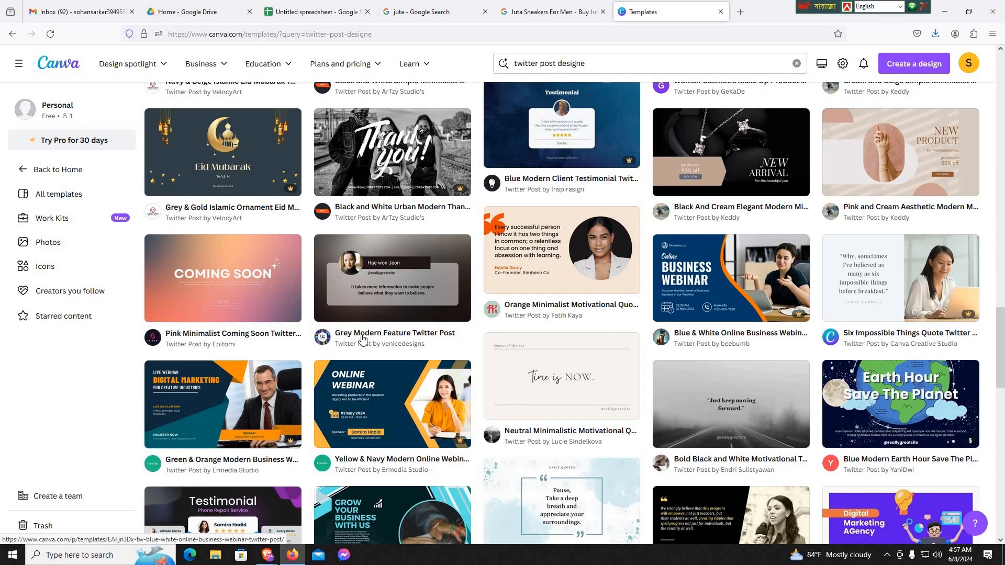
scroll(610, 336, "down", 3)
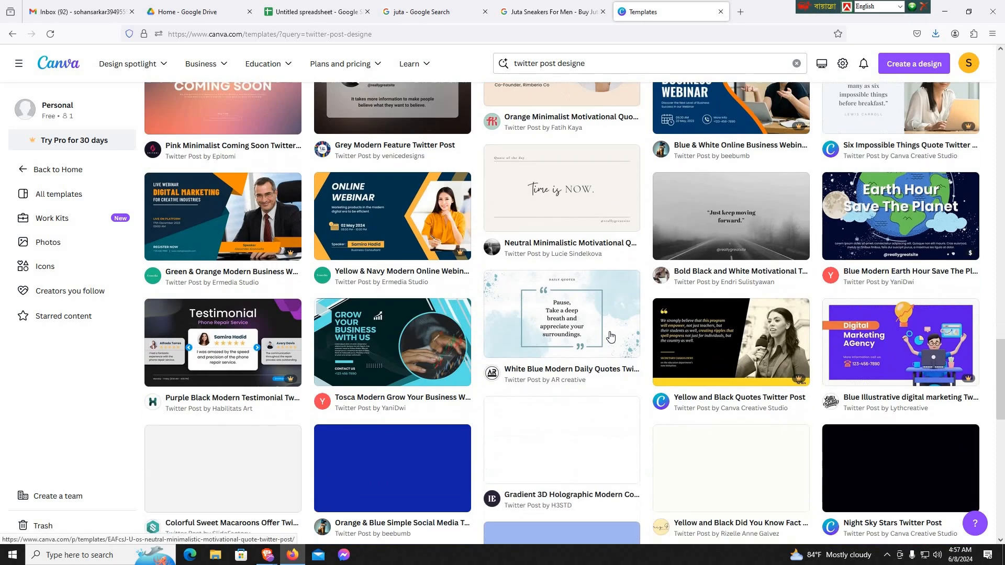
scroll(610, 337, "down", 1)
scroll(585, 347, "down", 5)
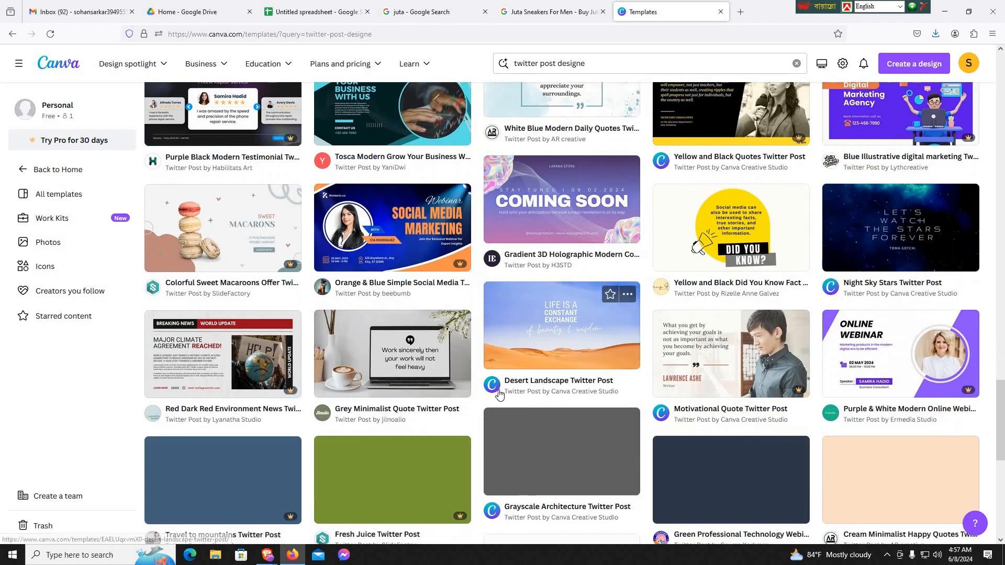
scroll(571, 377, "up", 7)
scroll(561, 387, "up", 10)
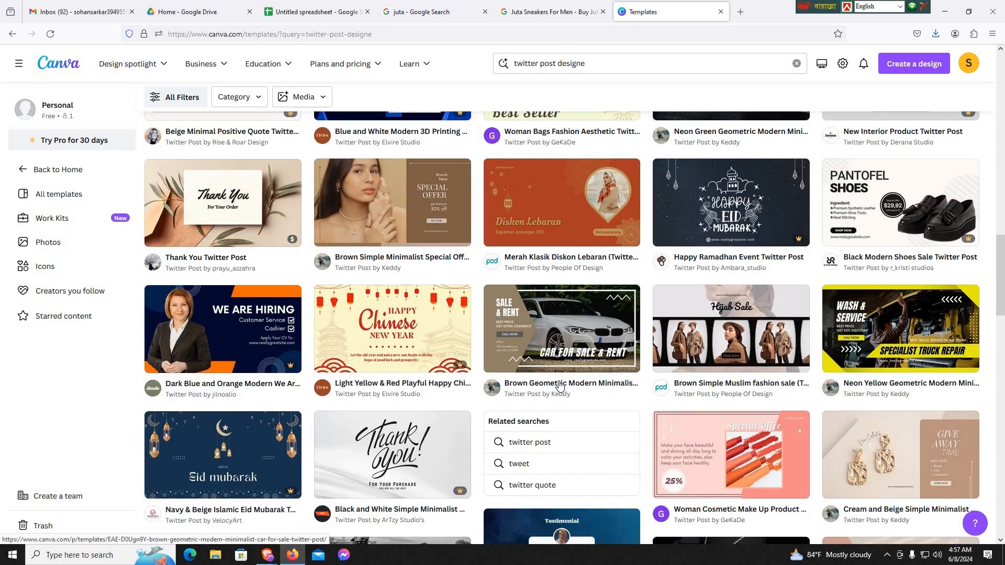
scroll(559, 386, "up", 6)
scroll(559, 385, "up", 3)
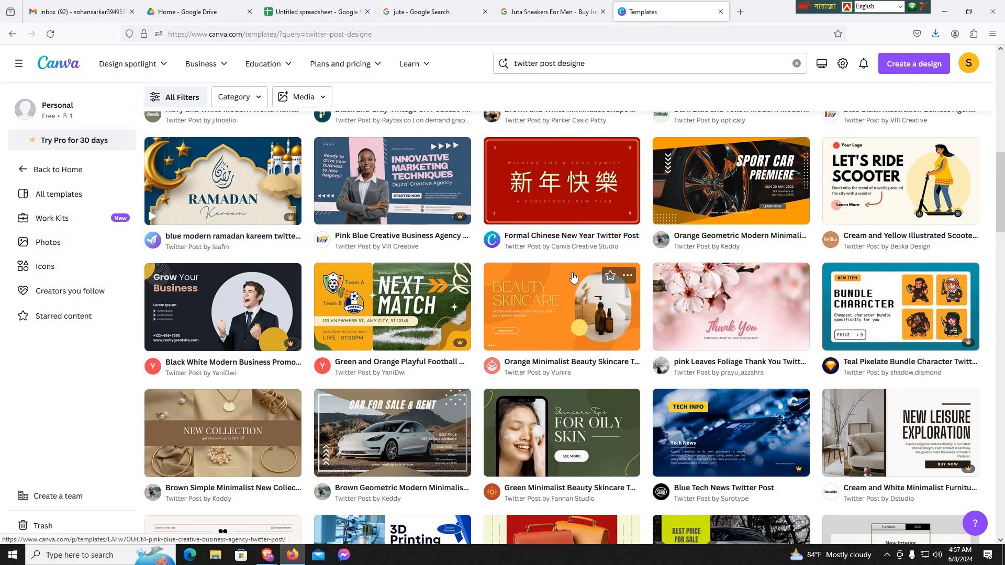
- Open the "Orange Minimalist Beauty Skincare Twitter Post" template for customizing in the Canva editor
left_click(548, 303)
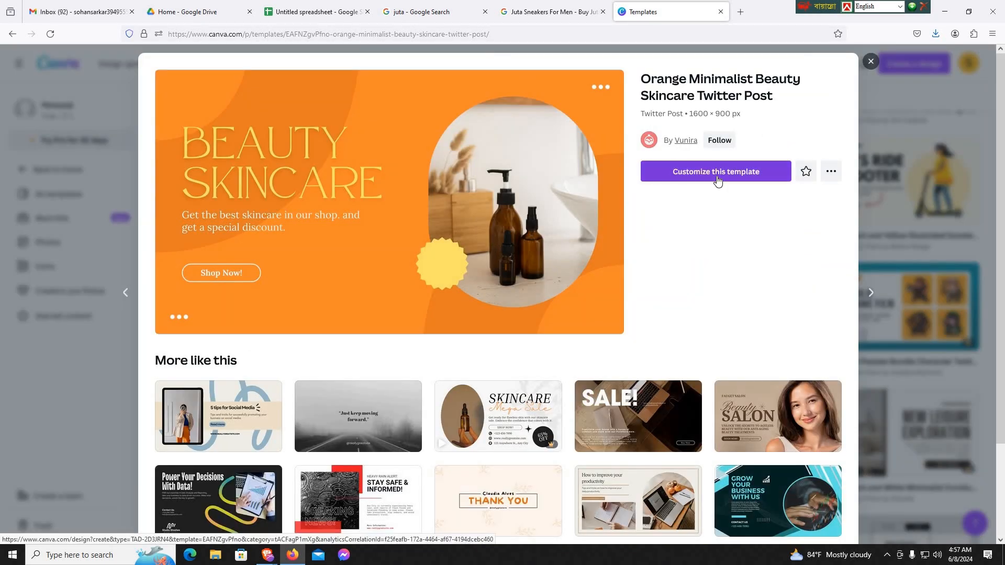
left_click(718, 176)
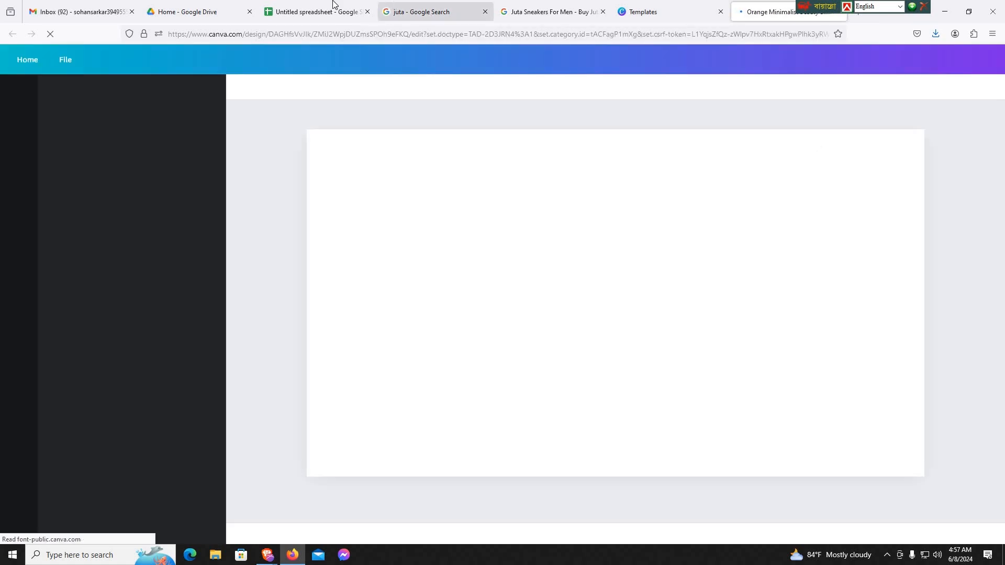
- Remove the skincare bottle photo from the arched frame in the Twitter post design
left_click(333, 5)
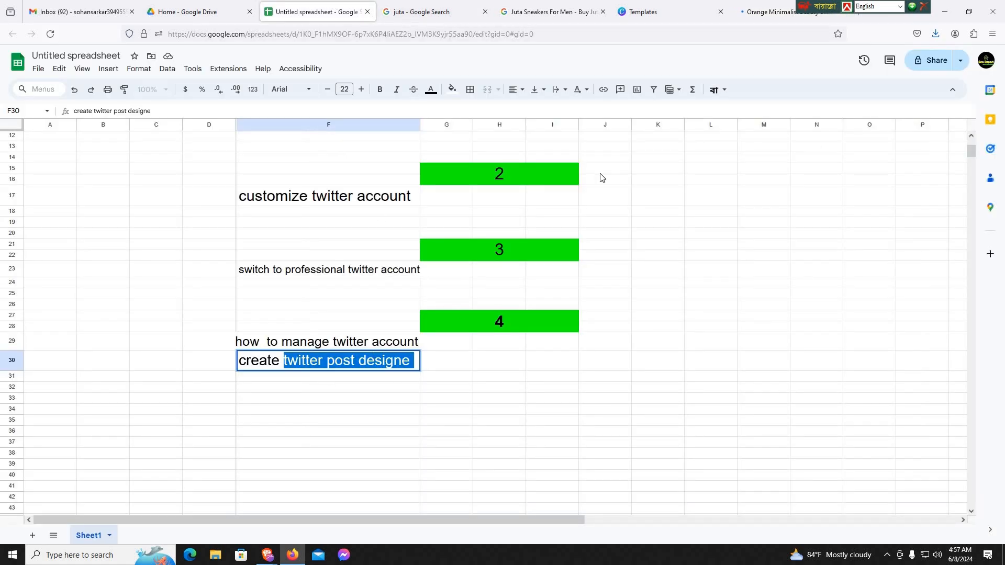
left_click(749, 5)
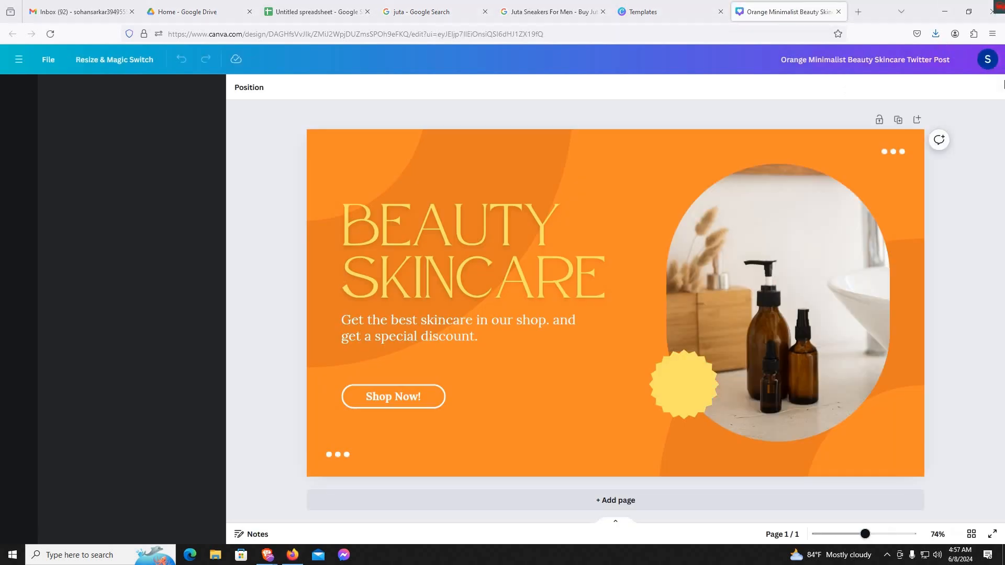
left_click(788, 283)
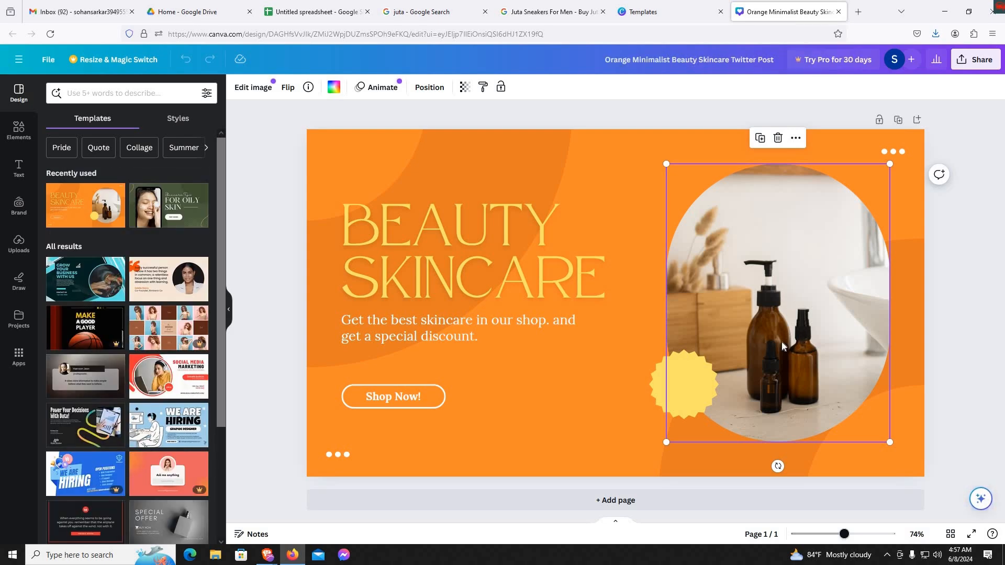
key("Delete")
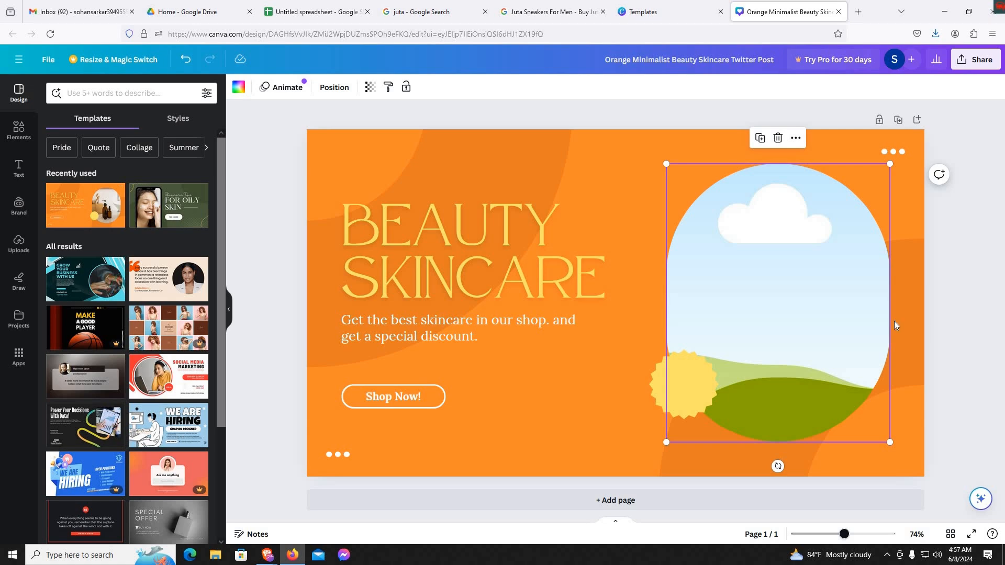
- Search the design elements for "frame"
left_click(21, 132)
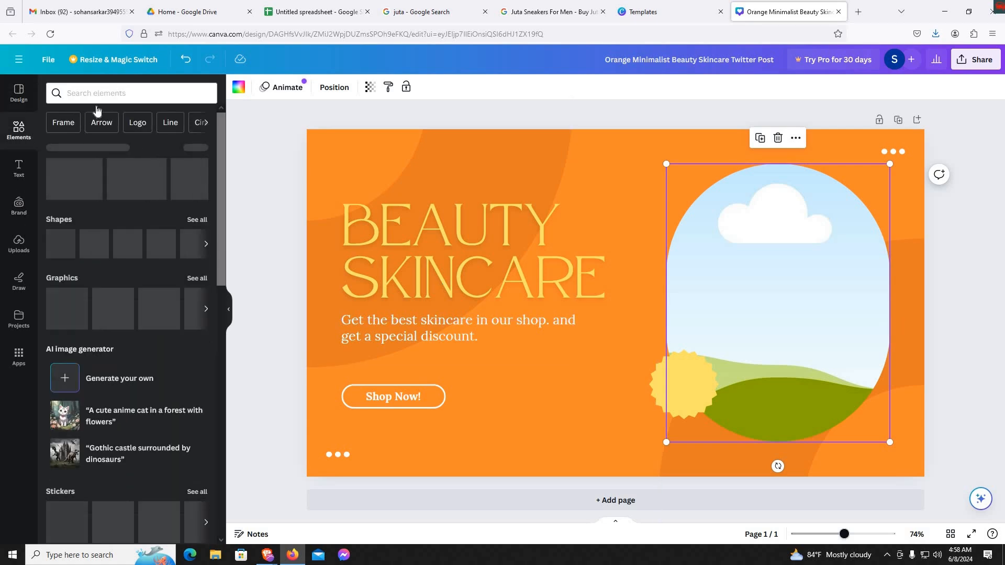
left_click(113, 92)
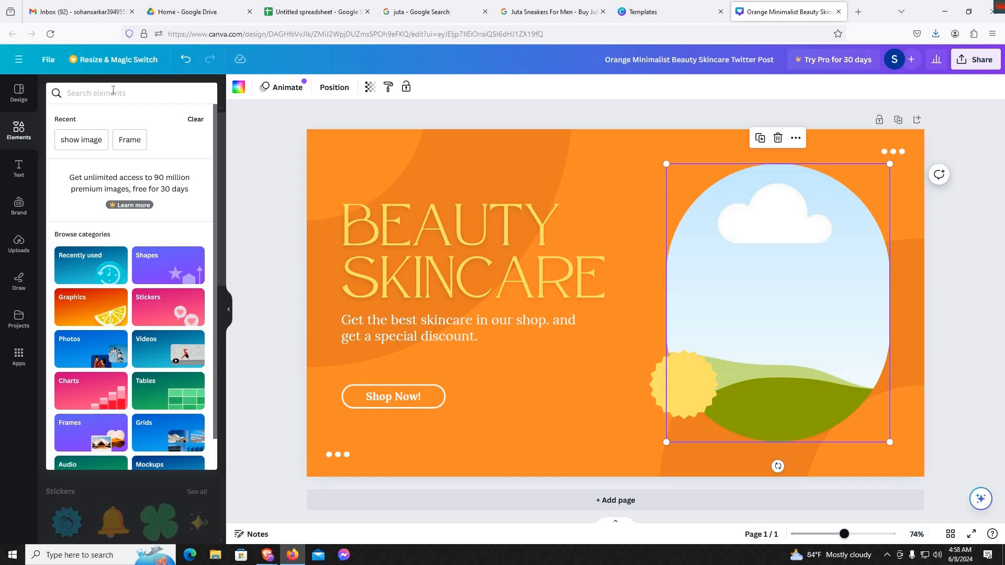
type("fa")
key("BackSpace")
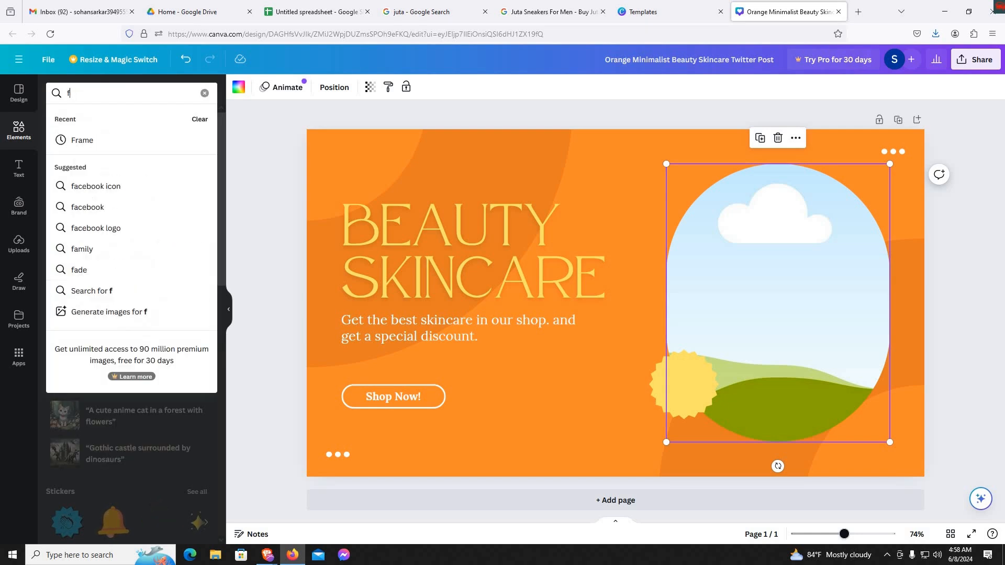
type("rame")
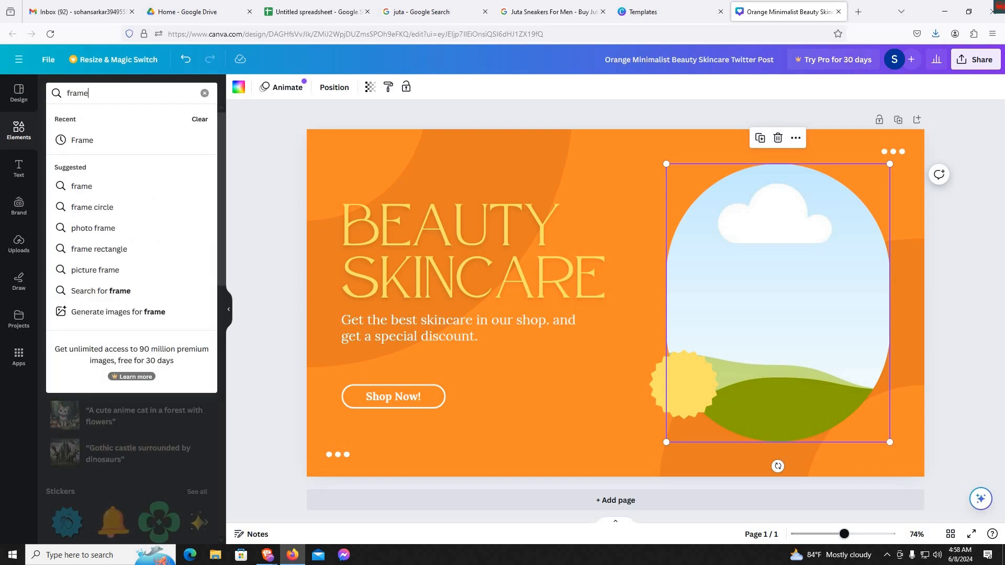
key("Return")
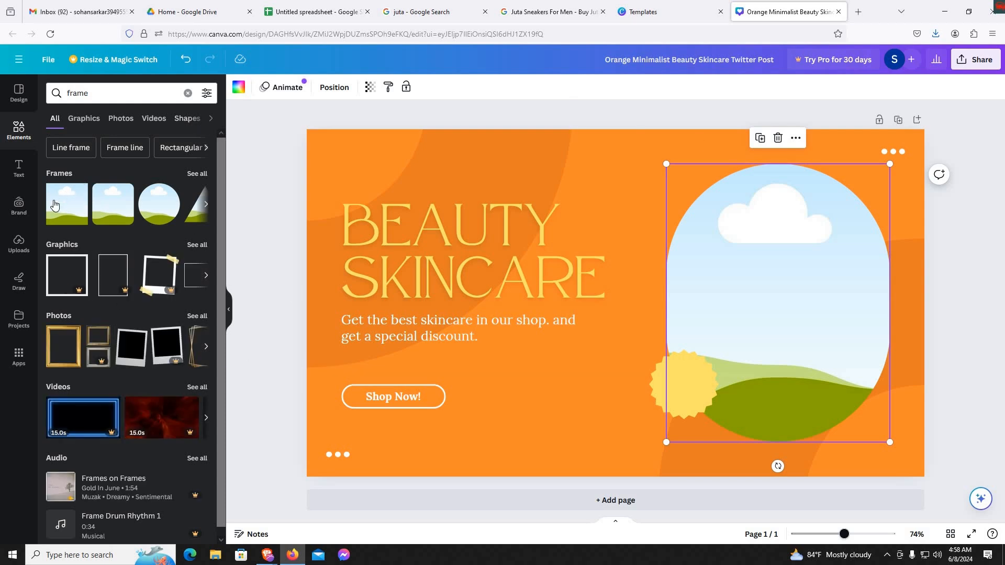
- Replace the empty arched frame with the bordered rounded-square frame from the full list of frames
scroll(111, 297, "down", 1)
scroll(131, 265, "up", 1)
left_click(210, 205)
left_click(209, 206)
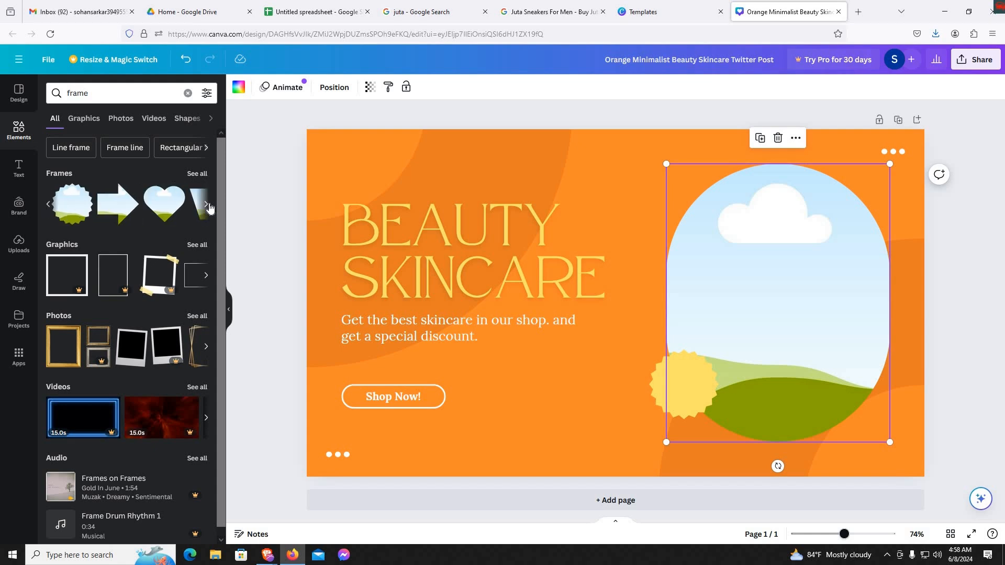
left_click(209, 205)
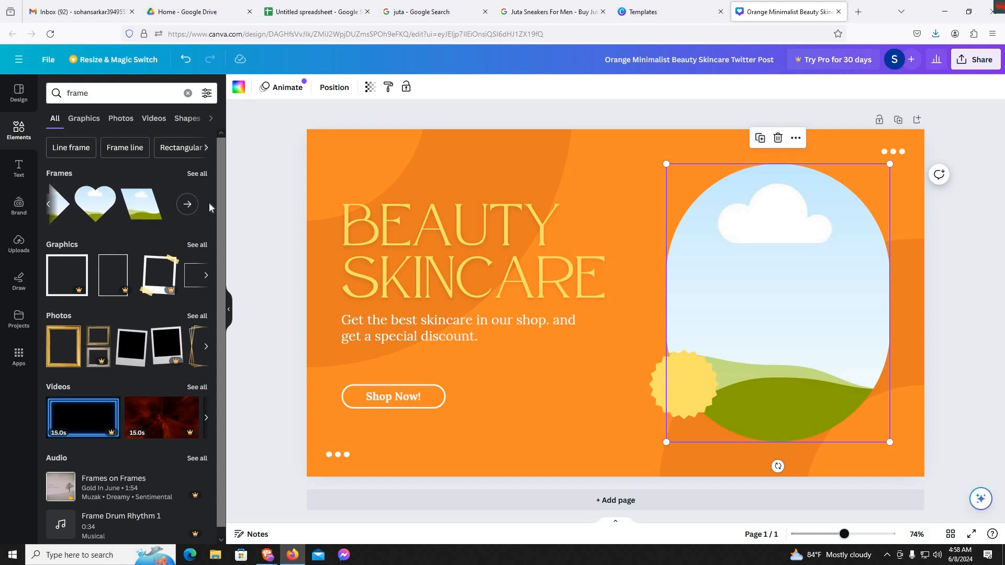
left_click(189, 204)
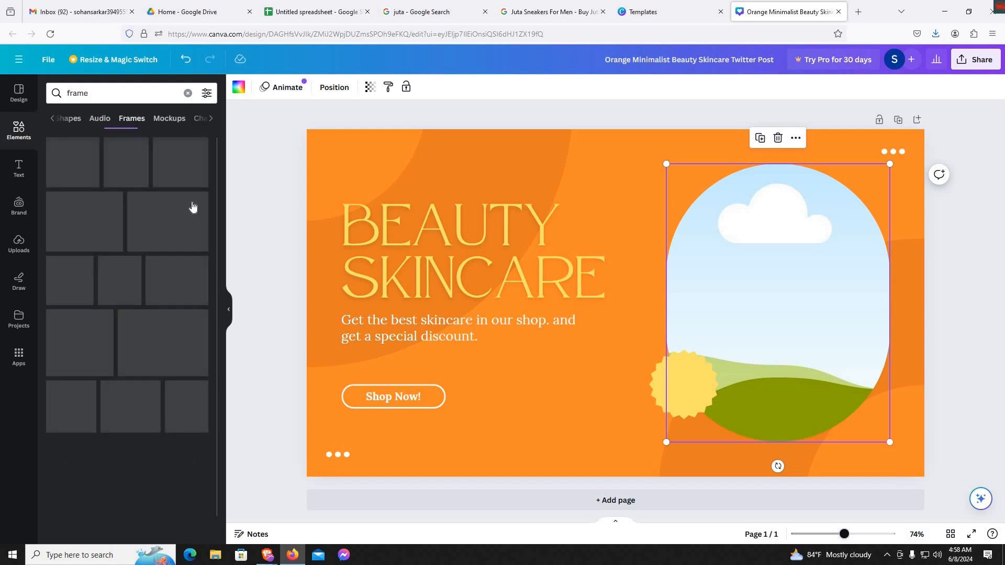
scroll(155, 295, "down", 3)
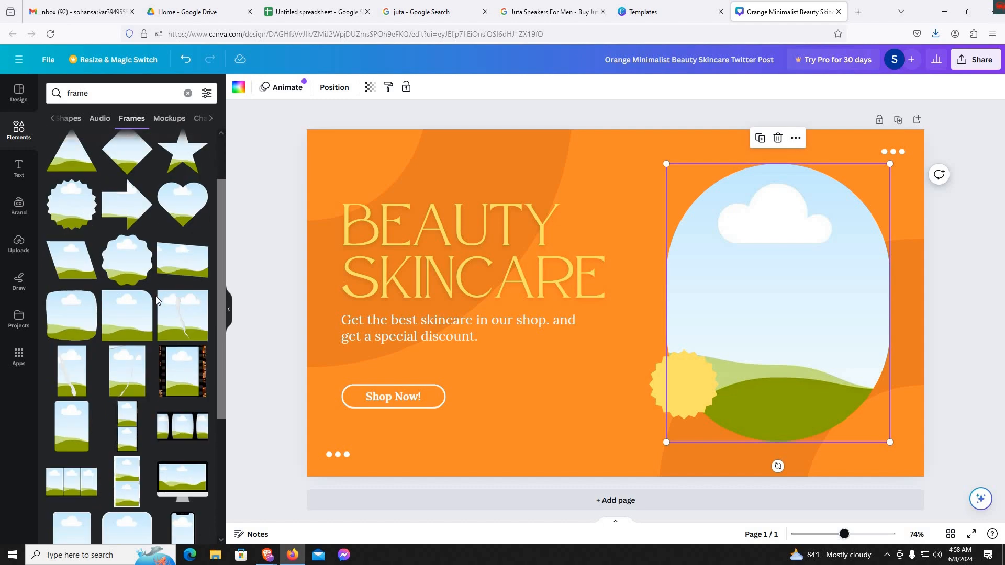
scroll(156, 297, "down", 2)
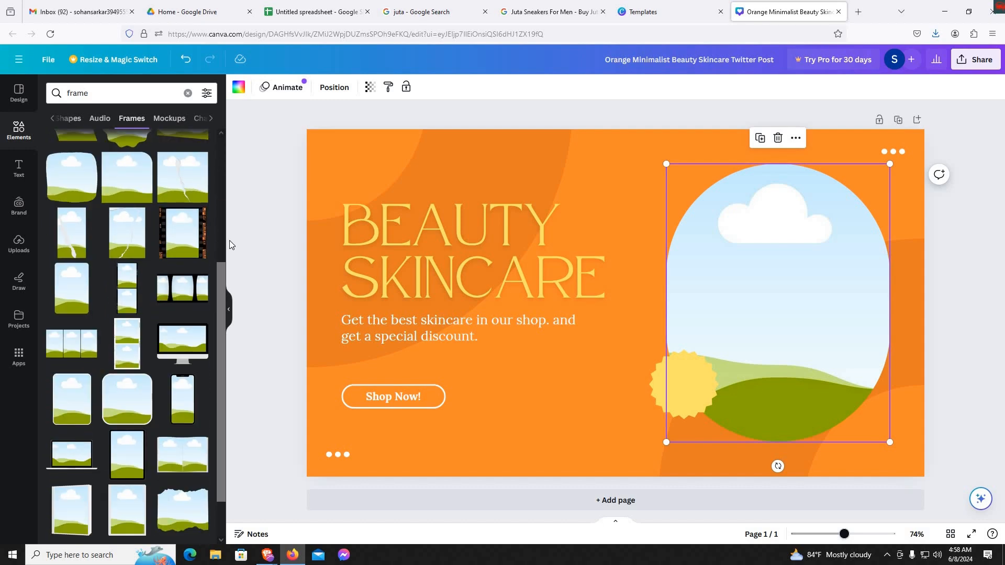
left_click_drag(111, 414, 725, 275)
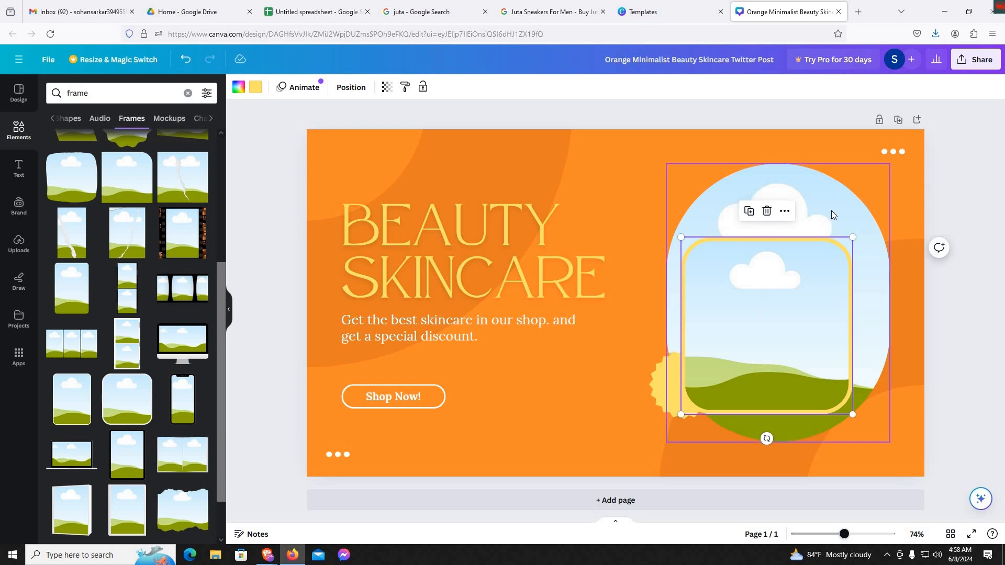
left_click(832, 210)
key("Delete")
- Enlarge the rounded frame to about 550 by 570, place it in the design's upper right area, and move the yellow badge clear of it
left_click_drag(802, 331, 814, 303)
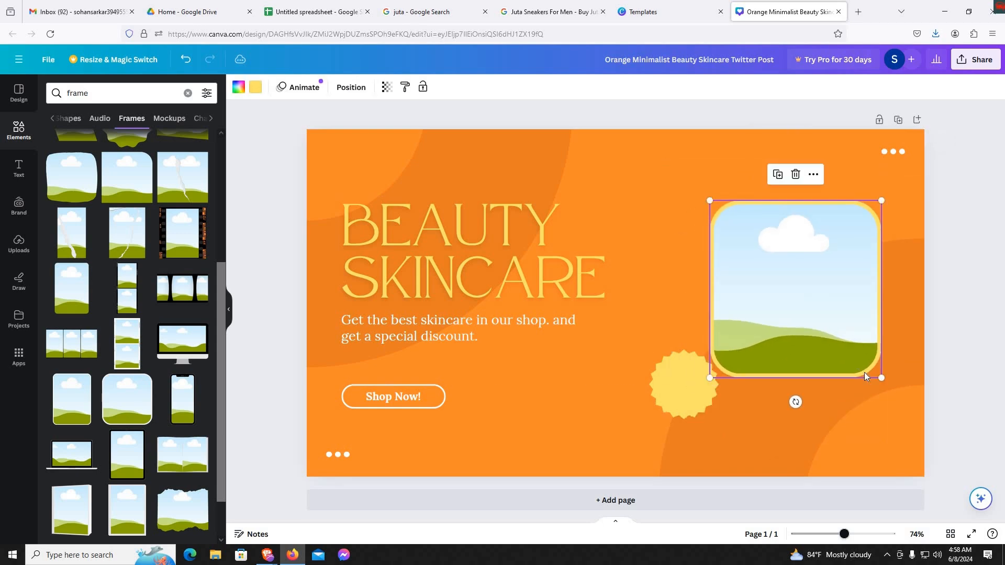
left_click_drag(882, 378, 921, 421)
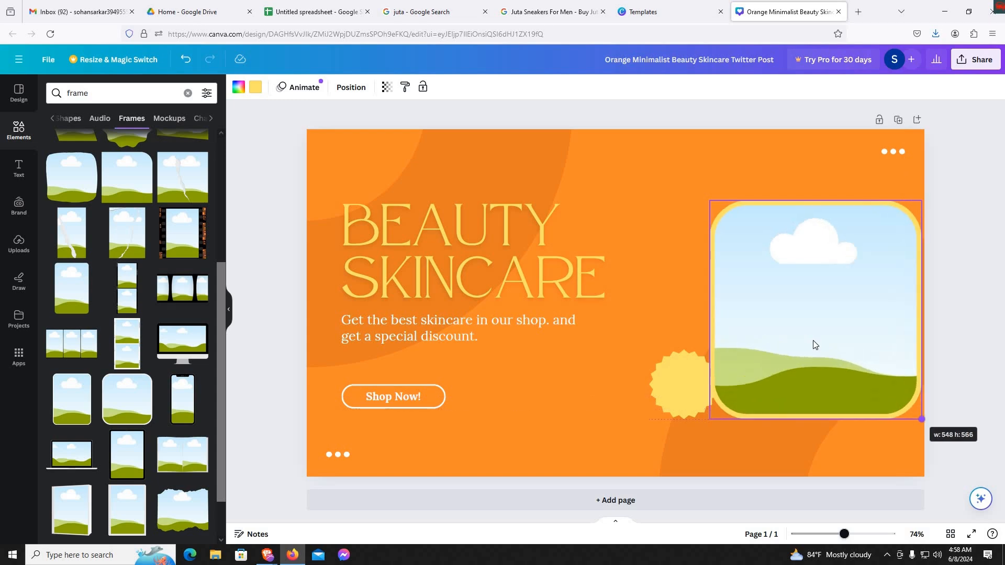
left_click_drag(785, 308, 796, 313)
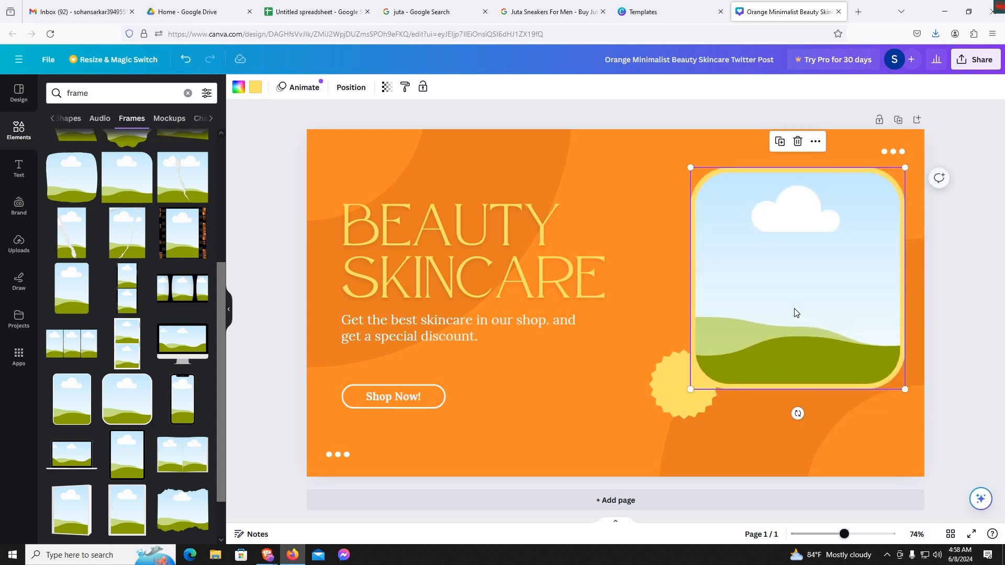
left_click_drag(695, 404, 631, 426)
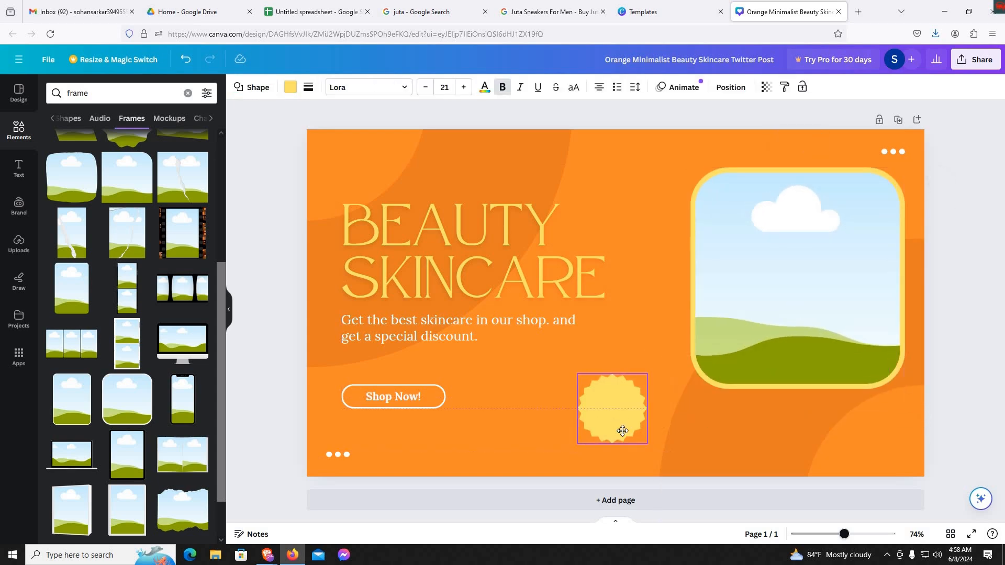
left_click(808, 305)
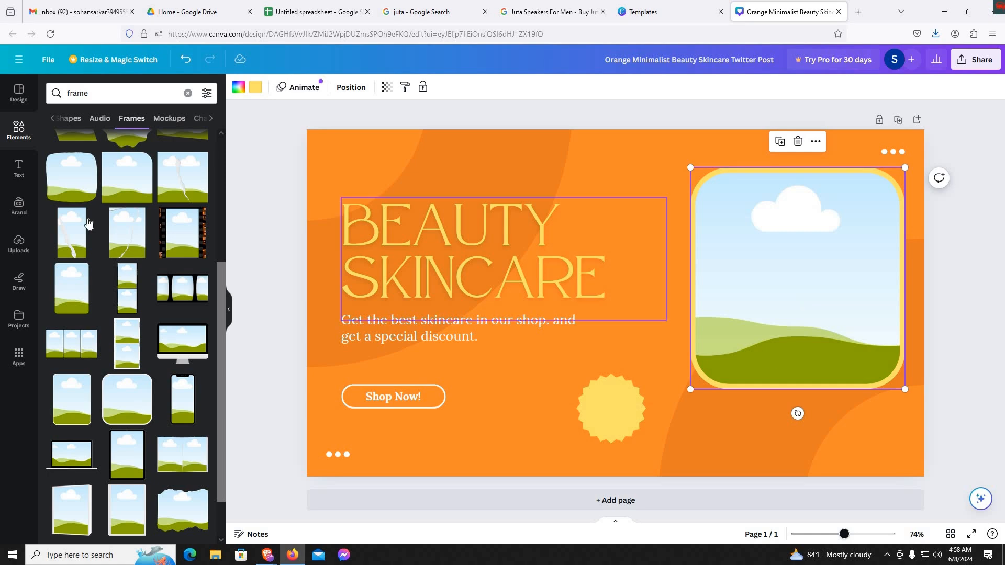
- Fill the rounded frame with the uploaded photo of the white sneakers
scroll(88, 222, "up", 4)
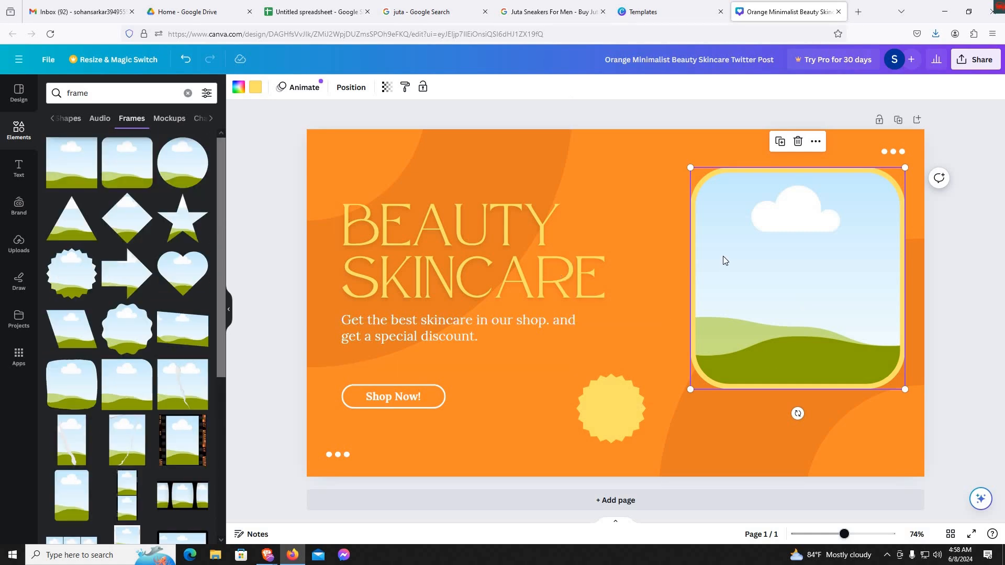
left_click(11, 164)
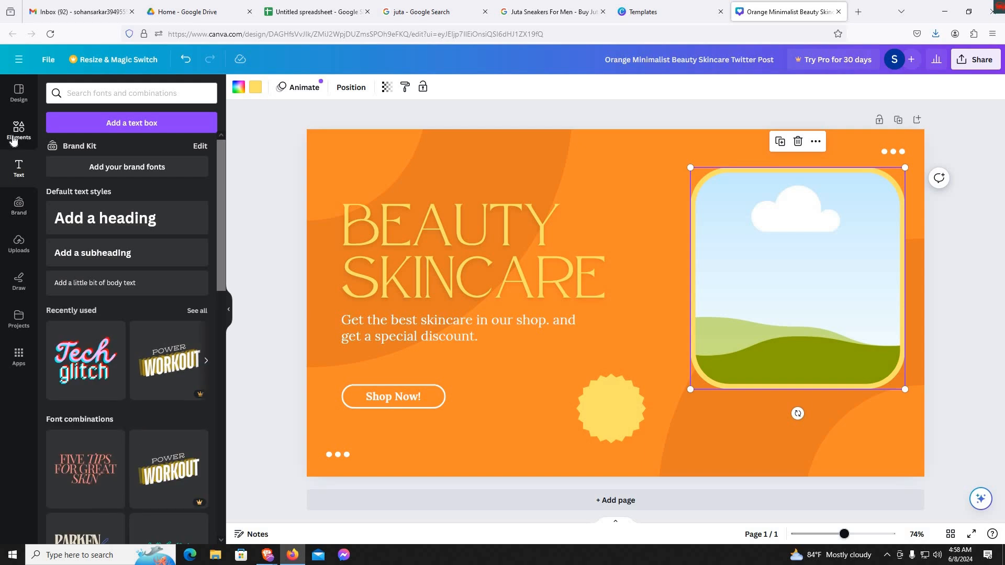
left_click(14, 140)
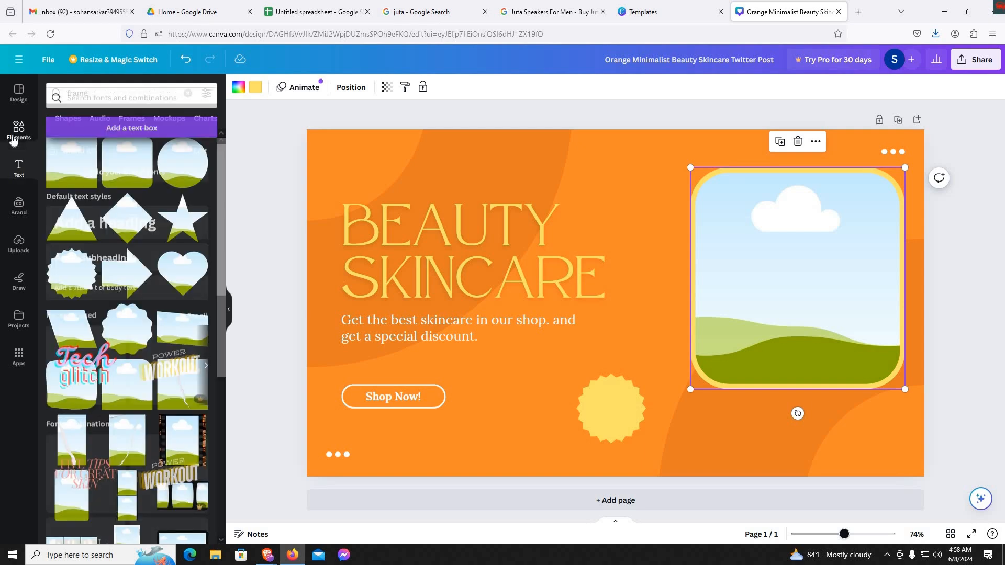
left_click(19, 244)
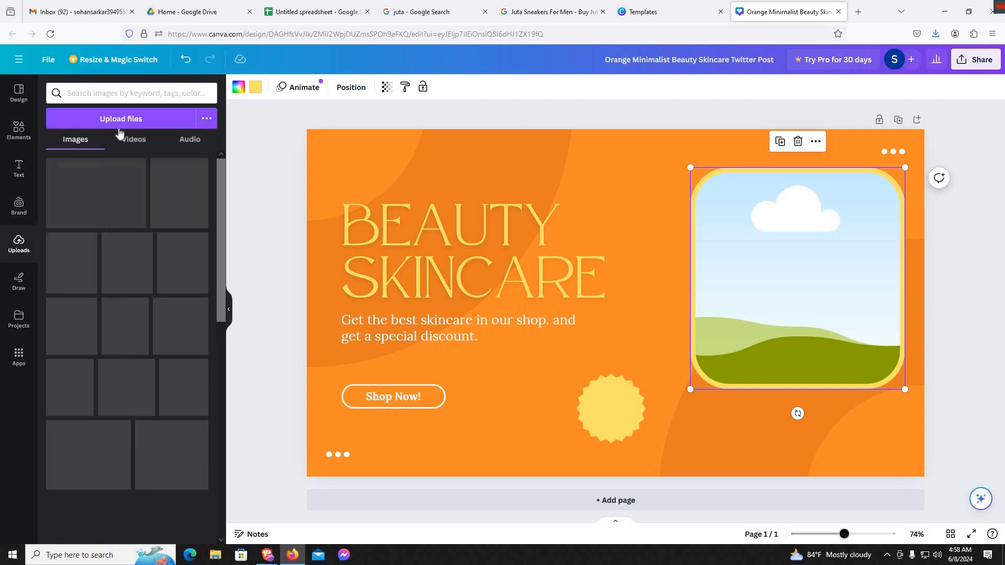
left_click_drag(78, 195, 819, 257)
left_click(720, 446)
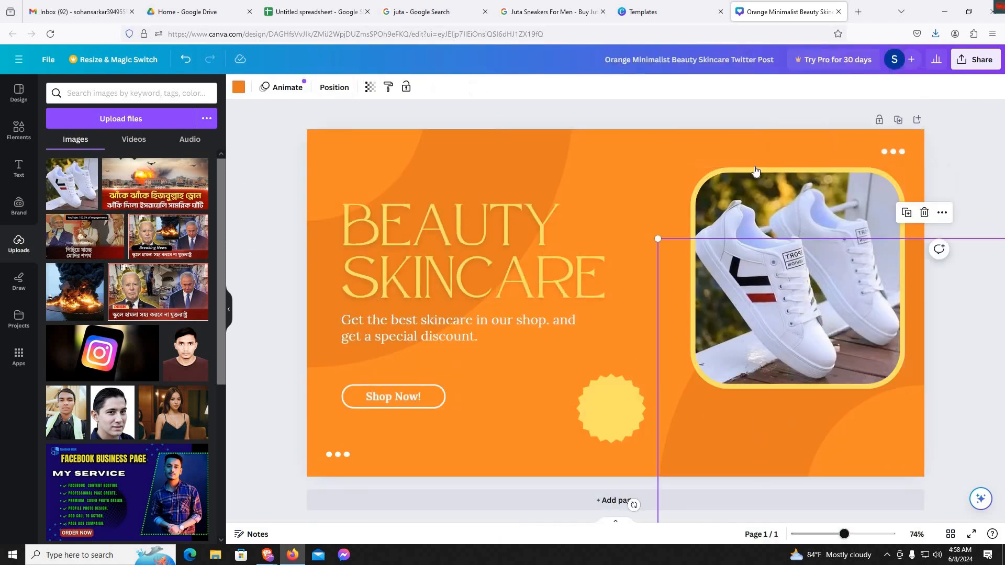
left_click(710, 181)
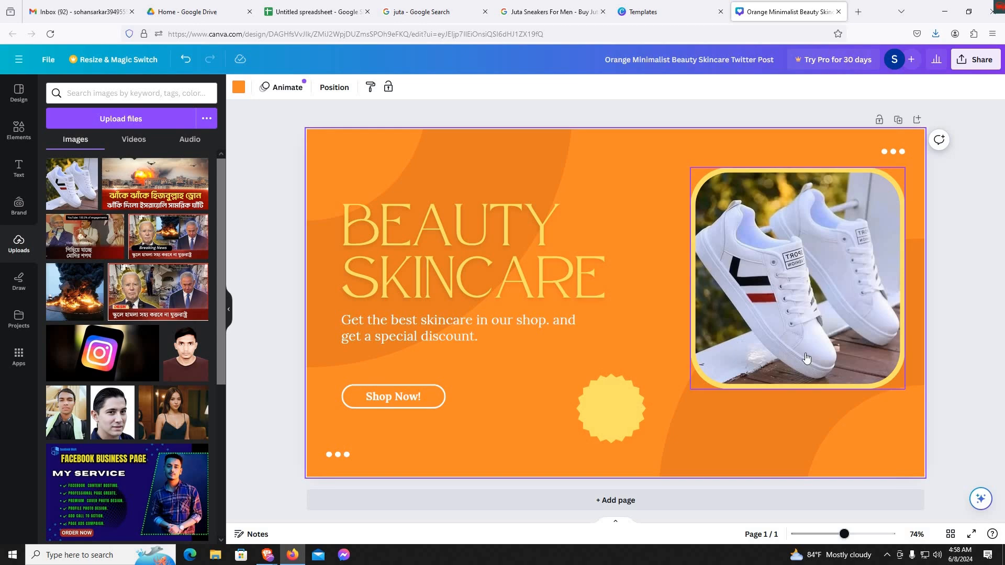
- Add the text "50%Discount" to the yellow badge and widen the badge so the text fits on one line
left_click(600, 409)
left_click(600, 410)
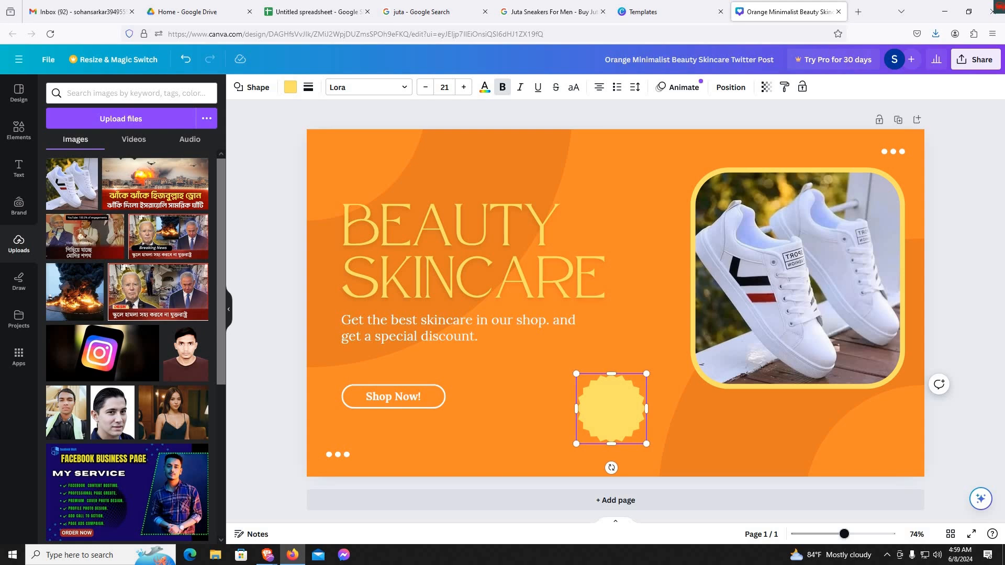
type("50%Discount")
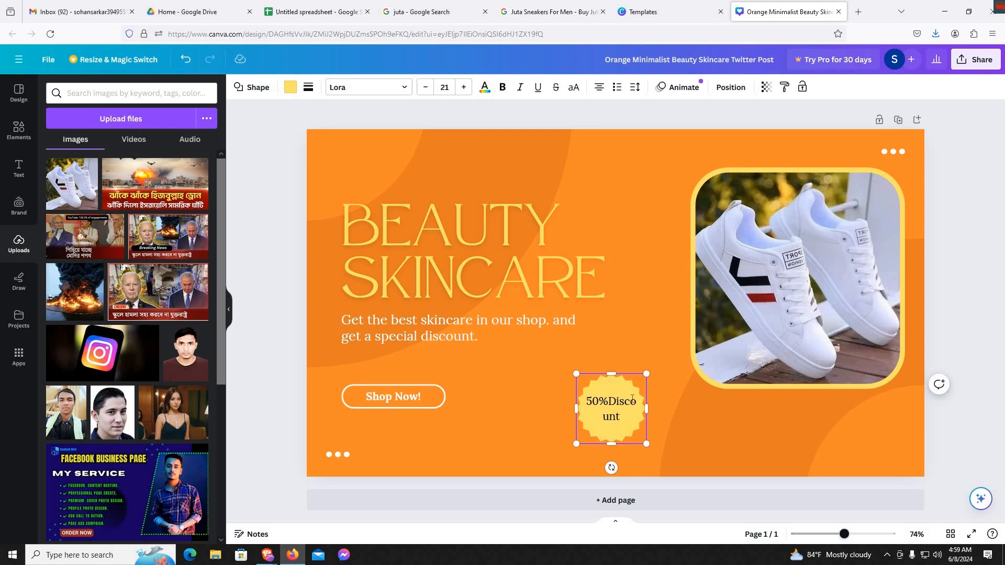
left_click_drag(579, 406, 519, 406)
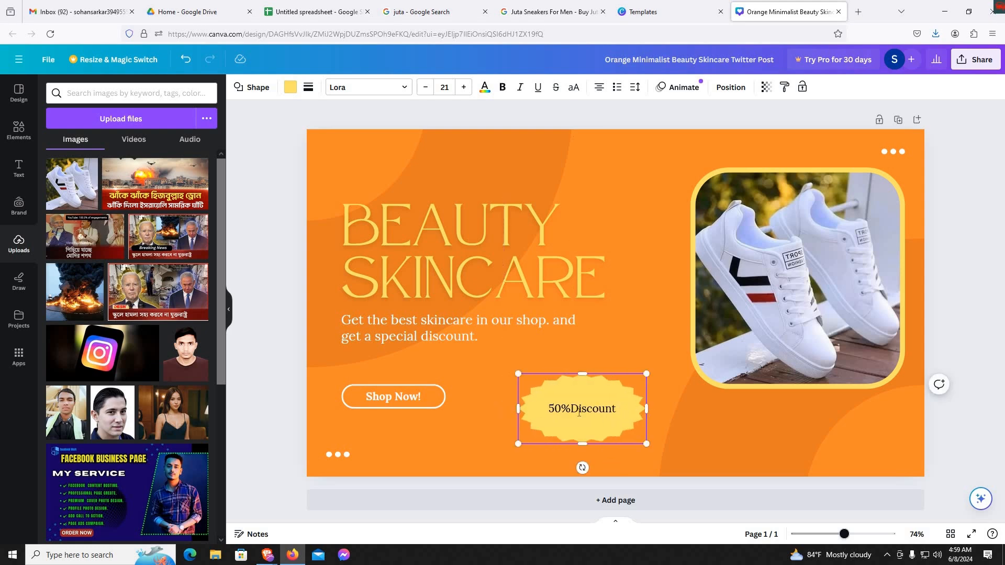
left_click(729, 422)
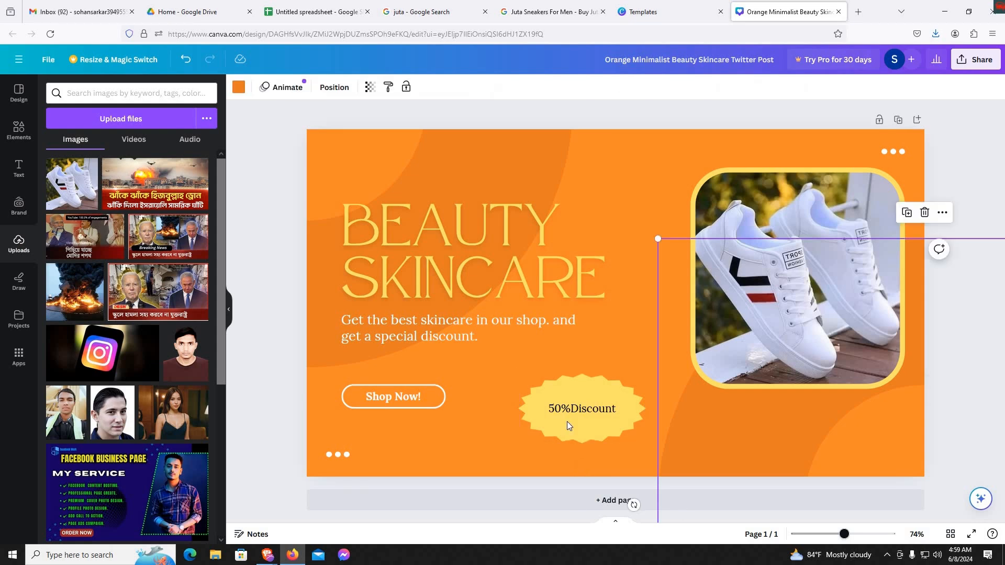
left_click(404, 401)
left_click(403, 401)
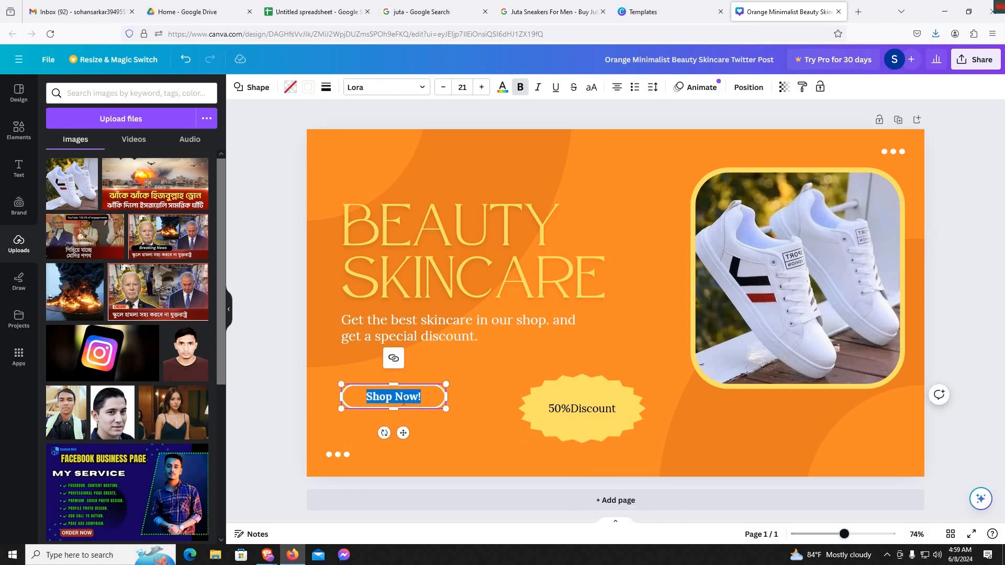
double_click(428, 258)
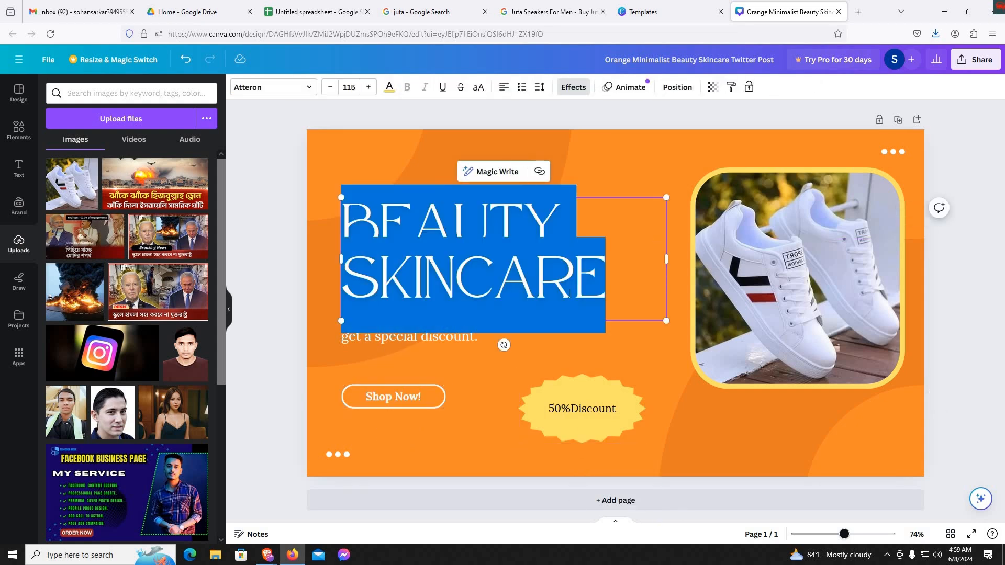
left_click(566, 293)
left_click(552, 12)
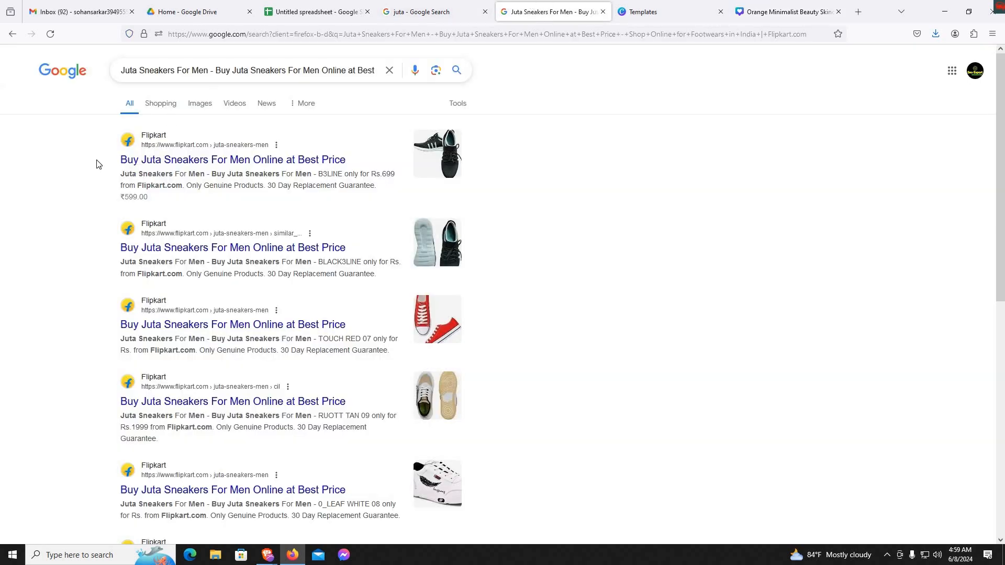
left_click_drag(121, 159, 365, 158)
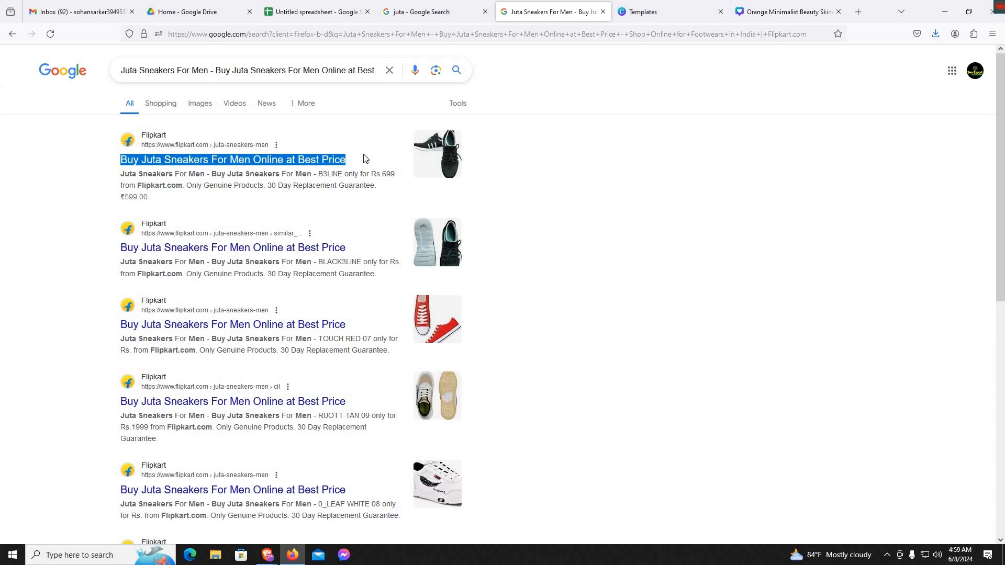
- Switch to the Google image results and copy the title of the white Juta sneakers listing
left_click(404, 13)
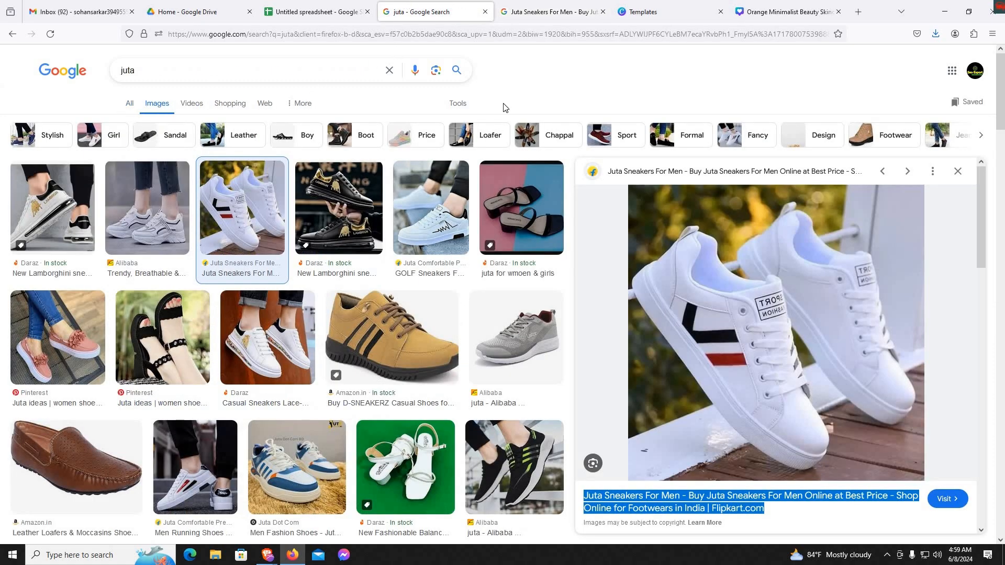
scroll(765, 404, "down", 3)
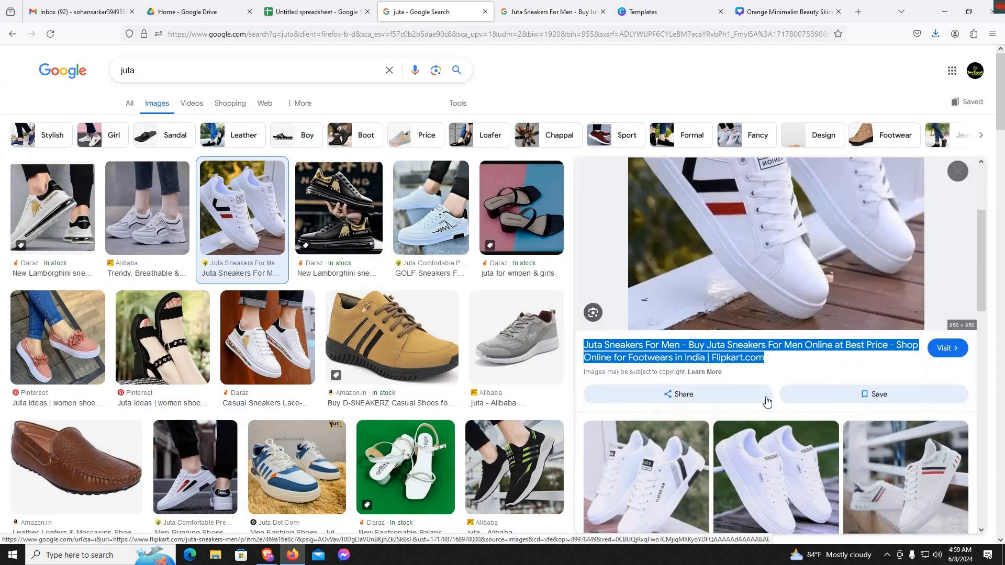
left_click(791, 360)
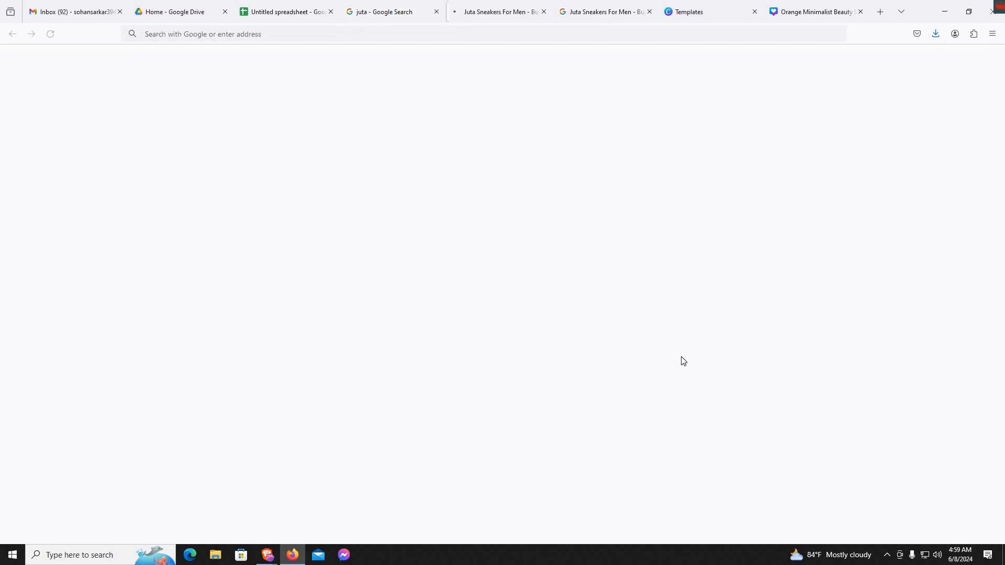
left_click(384, 6)
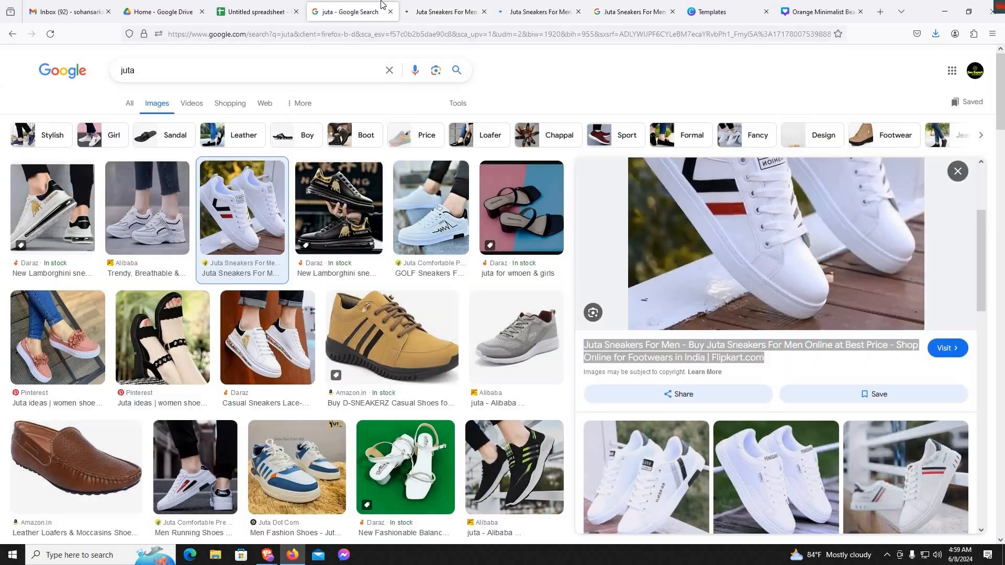
right_click(690, 353)
left_click(705, 247)
- Replace the design's skincare description with the copied sneakers title and shrink that text to about size 20.7, clear of the outlined button
left_click(759, 6)
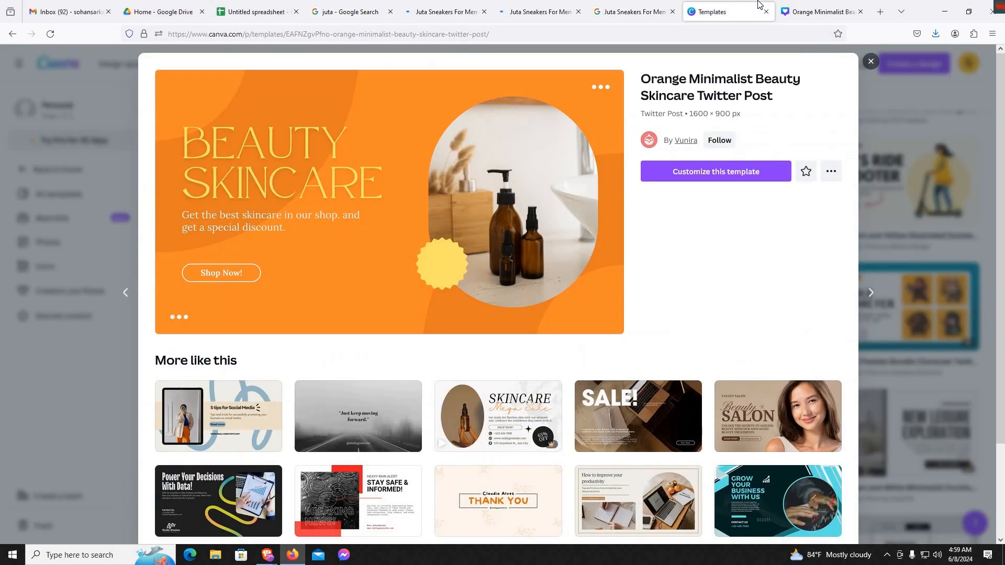
left_click(821, 8)
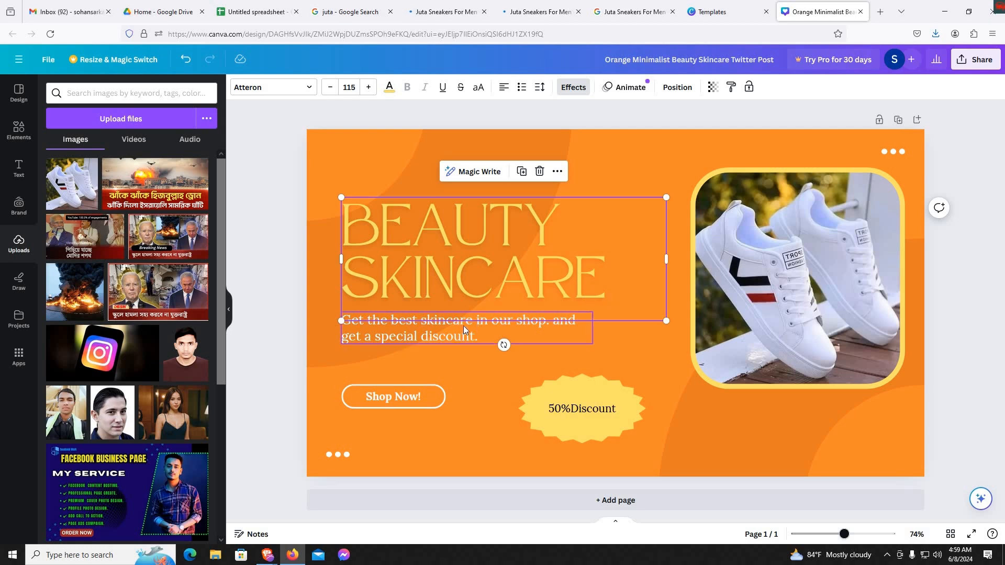
double_click(459, 327)
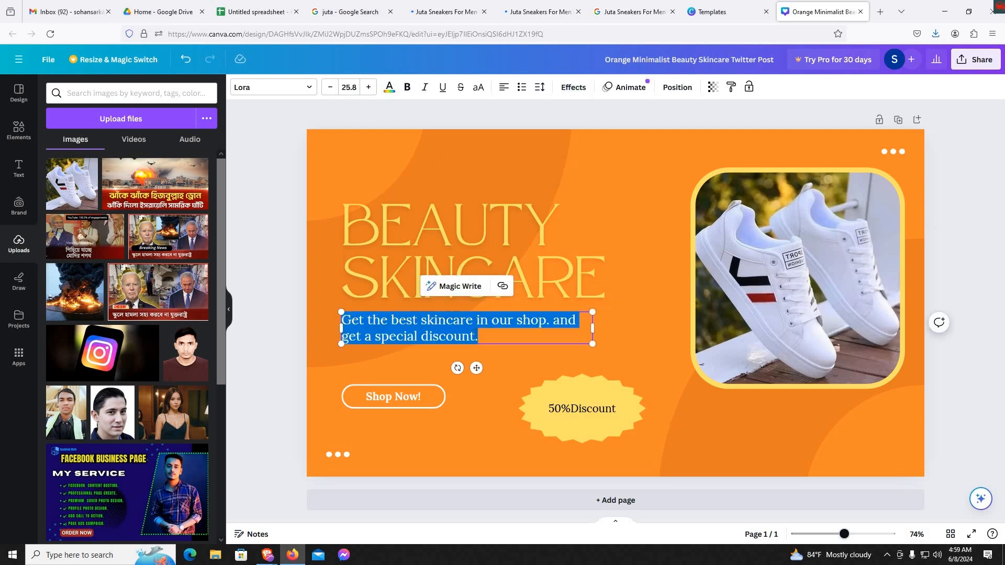
key("ctrl+v")
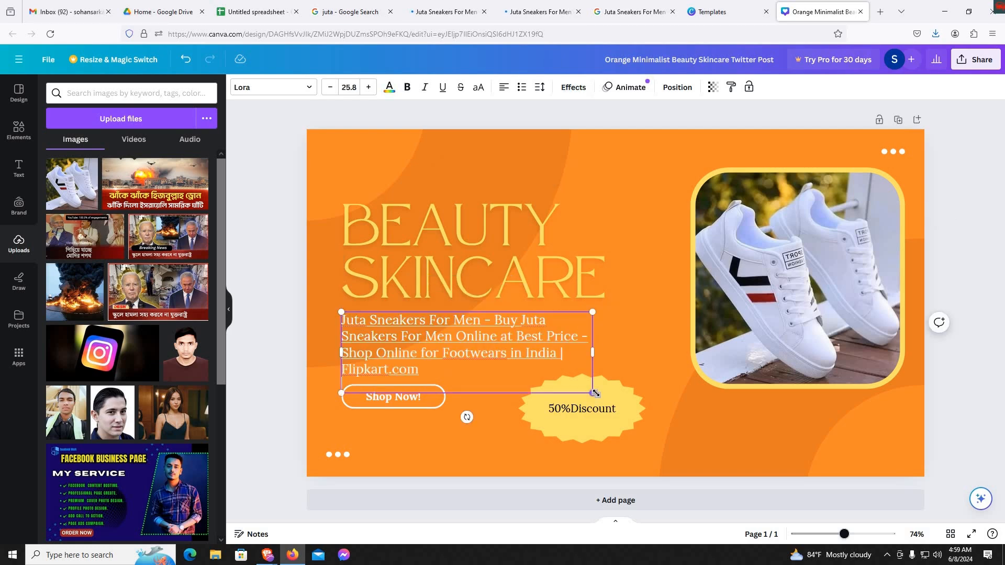
left_click_drag(593, 394, 542, 327)
- Copy the product name "Sneakers For Men (White)" from the Flipkart product page
left_click(482, 234)
left_click(483, 235)
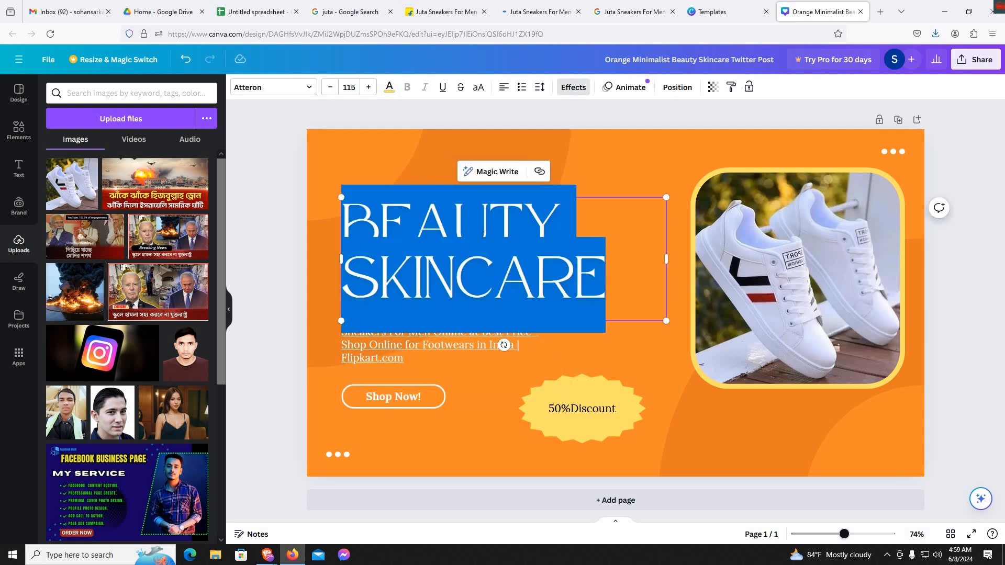
triple_click(484, 235)
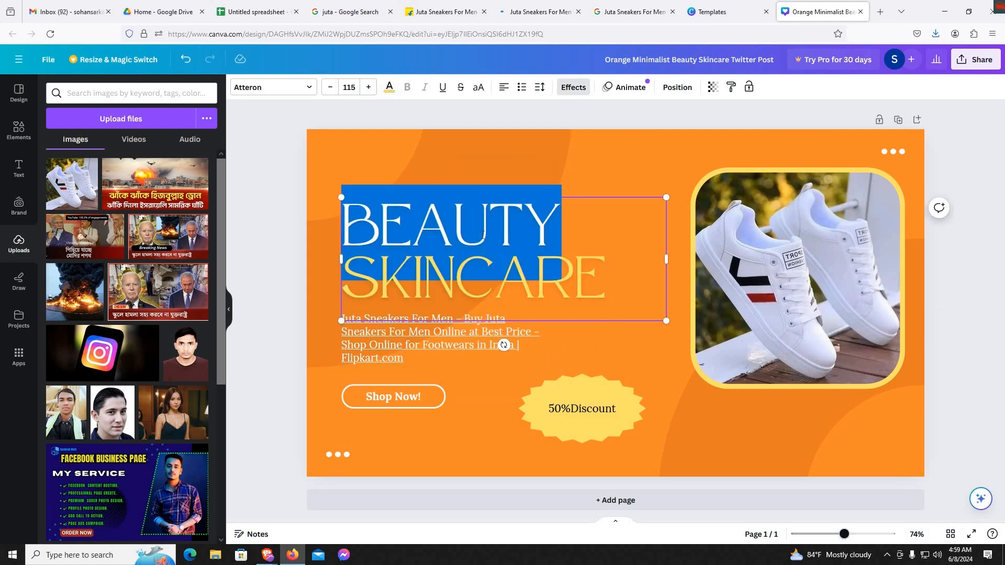
left_click(628, 6)
left_click(549, 5)
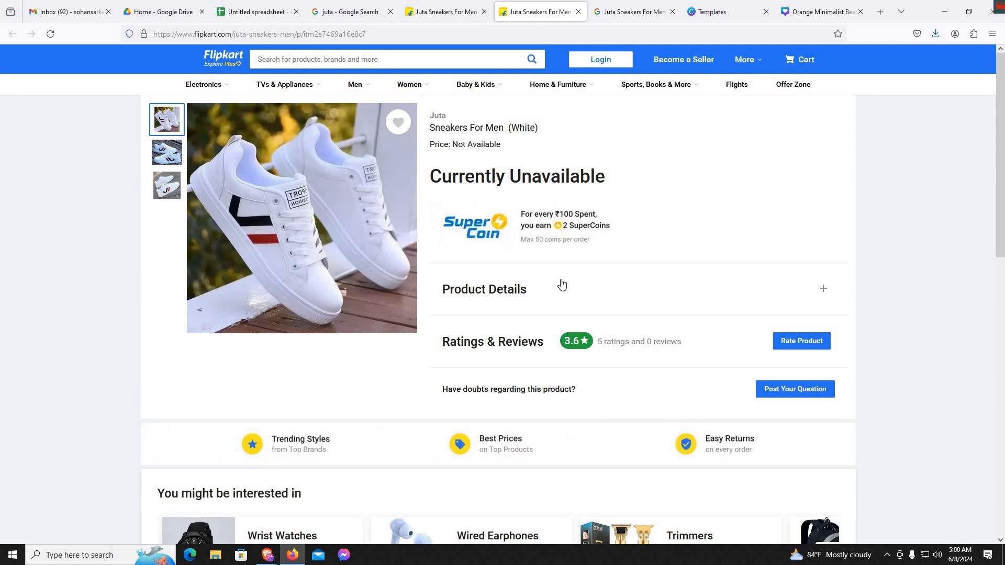
scroll(562, 280, "down", 10)
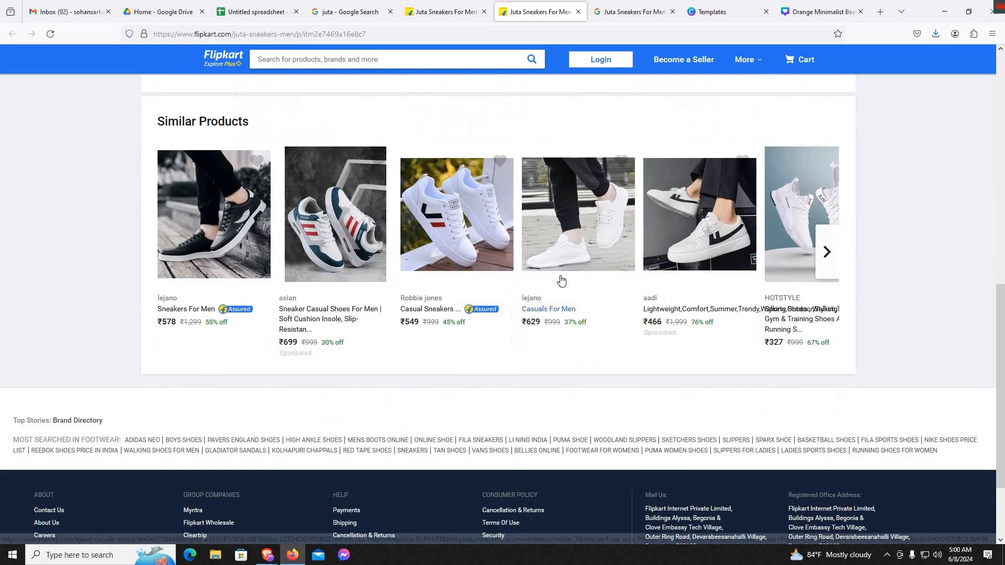
scroll(471, 299, "up", 10)
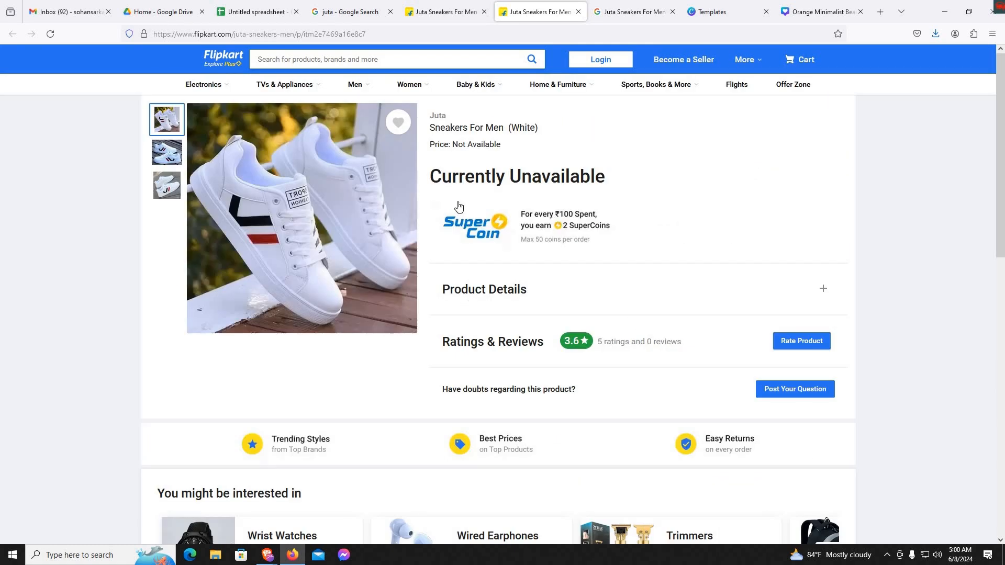
left_click_drag(424, 131, 576, 133)
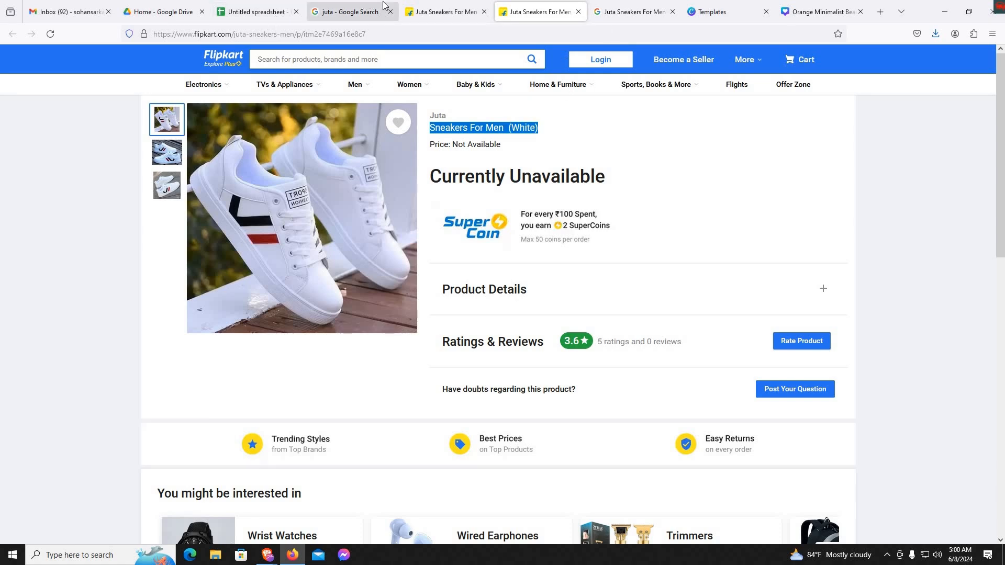
- Replace the "Beauty Skincare" heading in Canva with the copied product name and shrink it to about size 68.9, on two lines
left_click(830, 6)
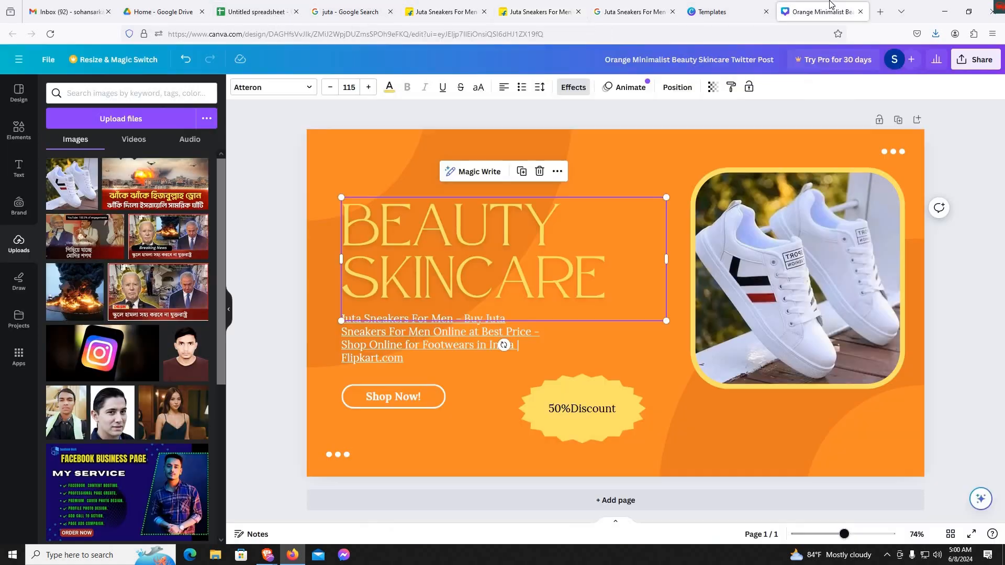
double_click(586, 272)
key("ctrl+v")
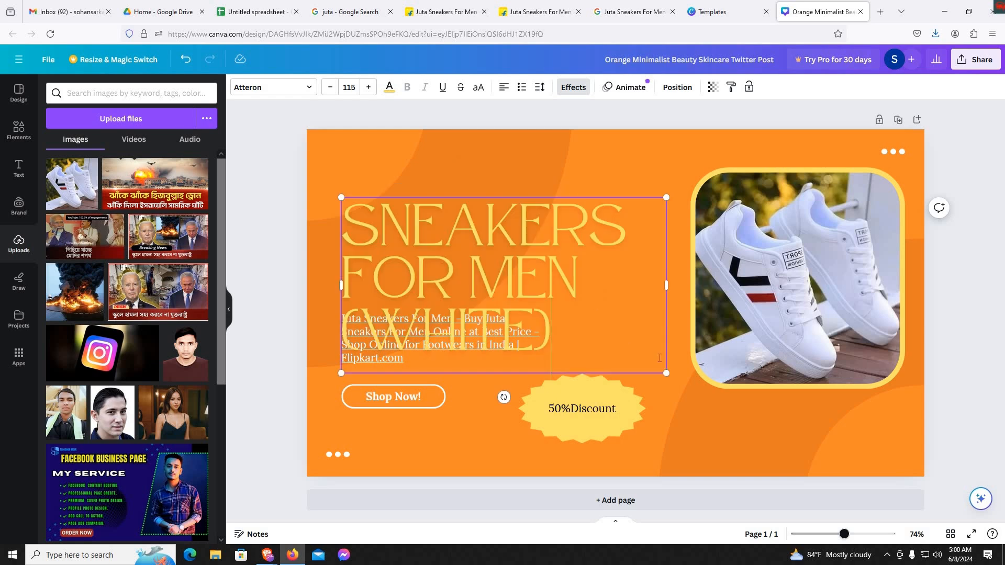
mouse_move(666, 366)
left_mouse_down()
mouse_move(673, 387)
mouse_move(656, 367)
left_mouse_up()
left_click_drag(615, 299, 639, 246)
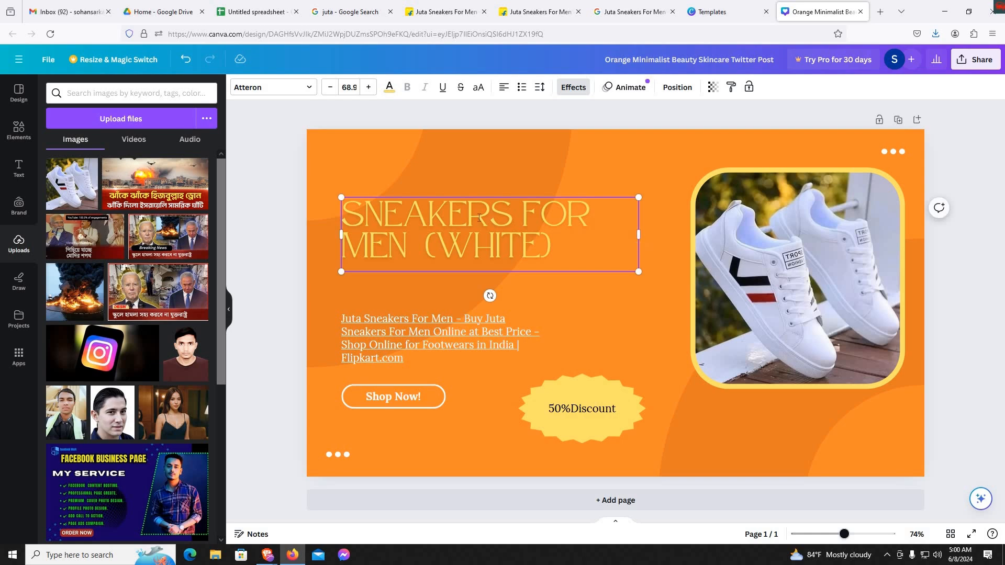
- Recolor the sneakers heading white
double_click(479, 218)
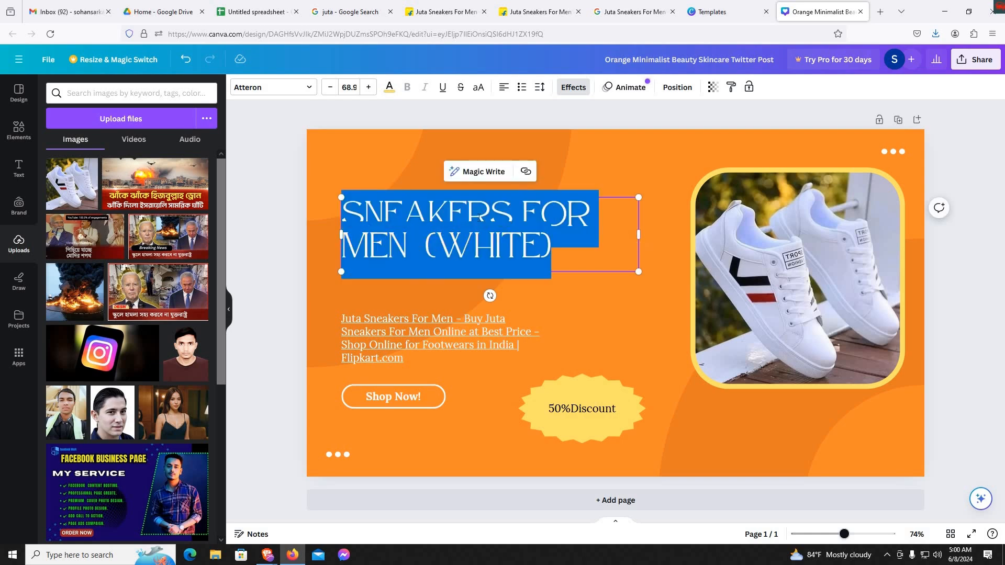
left_click(389, 87)
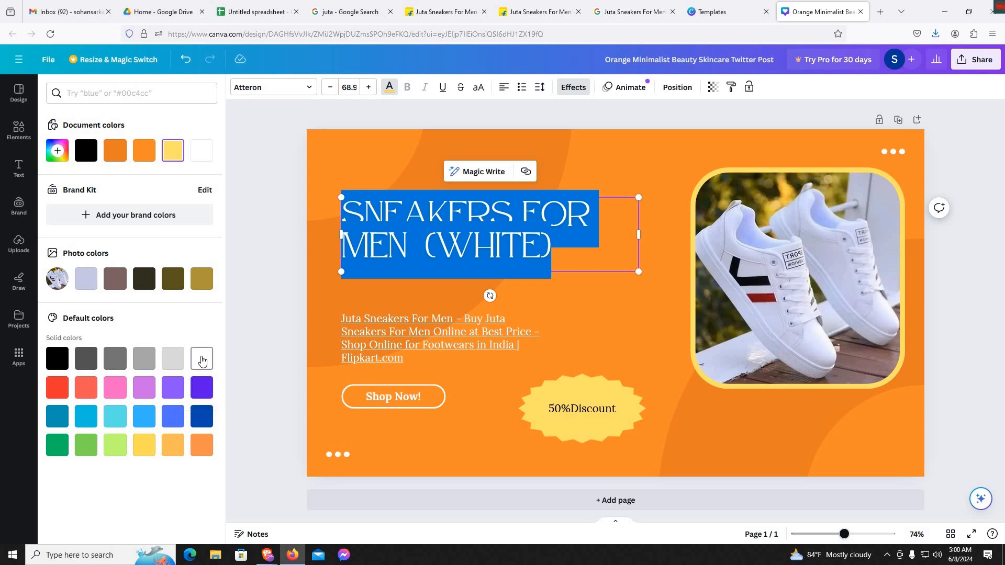
left_click(603, 335)
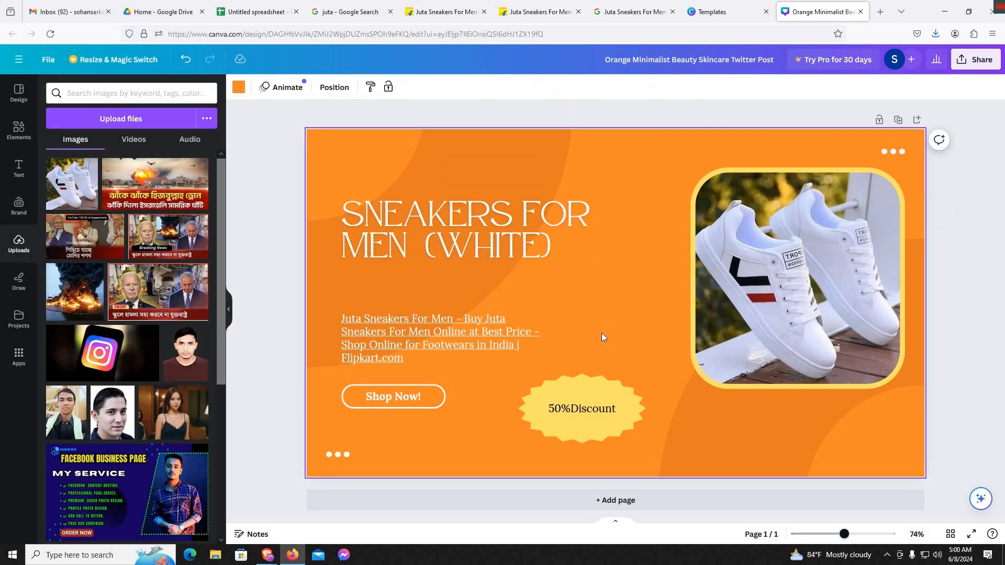
- Fill the page background with the light-blue to dark-blue gradient
left_click(239, 87)
scroll(112, 358, "down", 2)
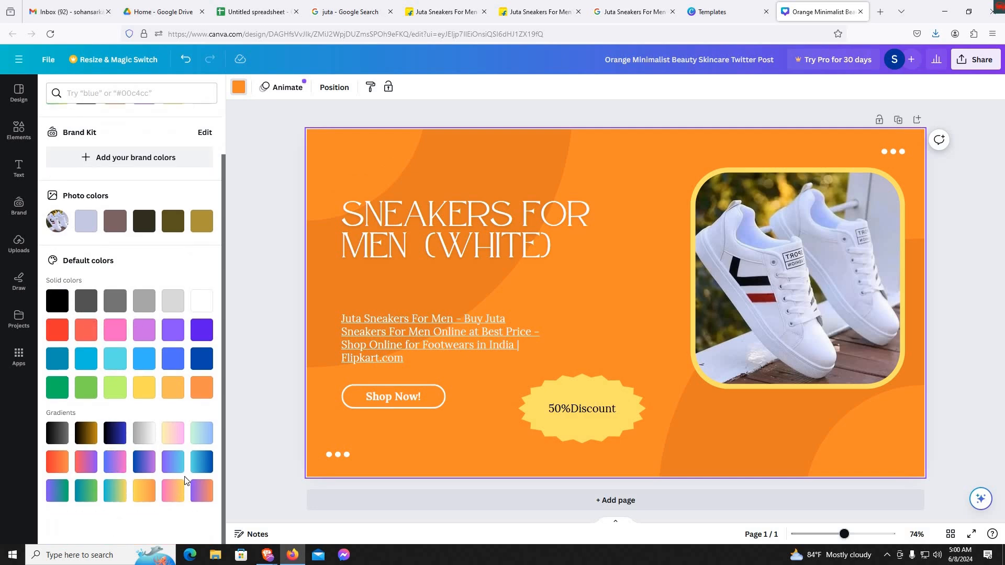
left_click(201, 461)
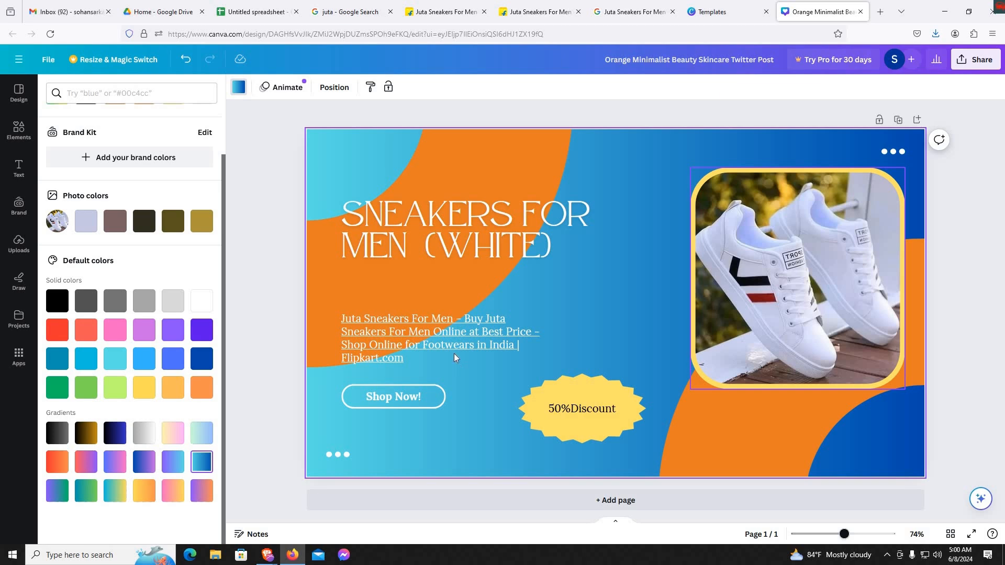
- Recolor the whole linked description text below the heading black
double_click(455, 331)
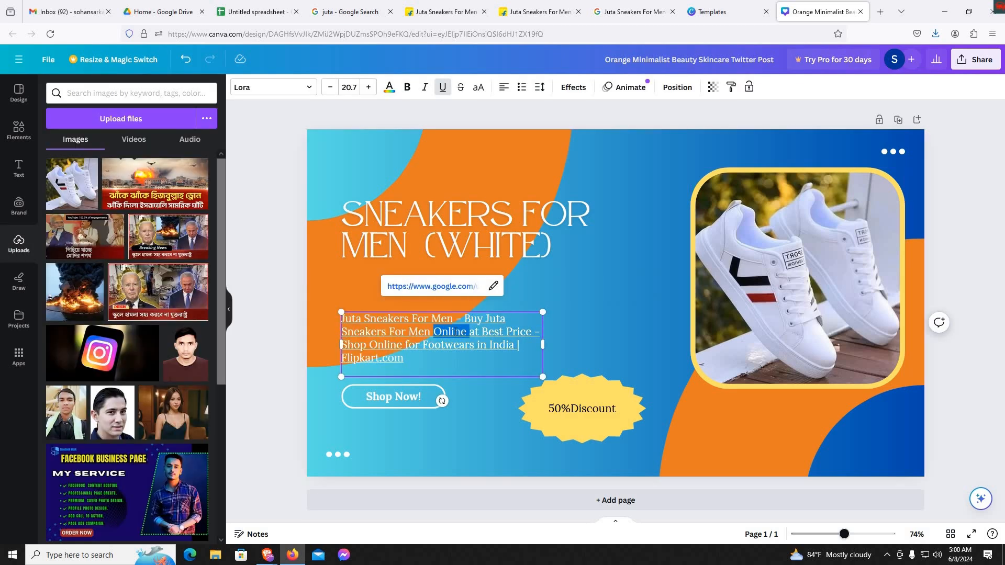
triple_click(457, 332)
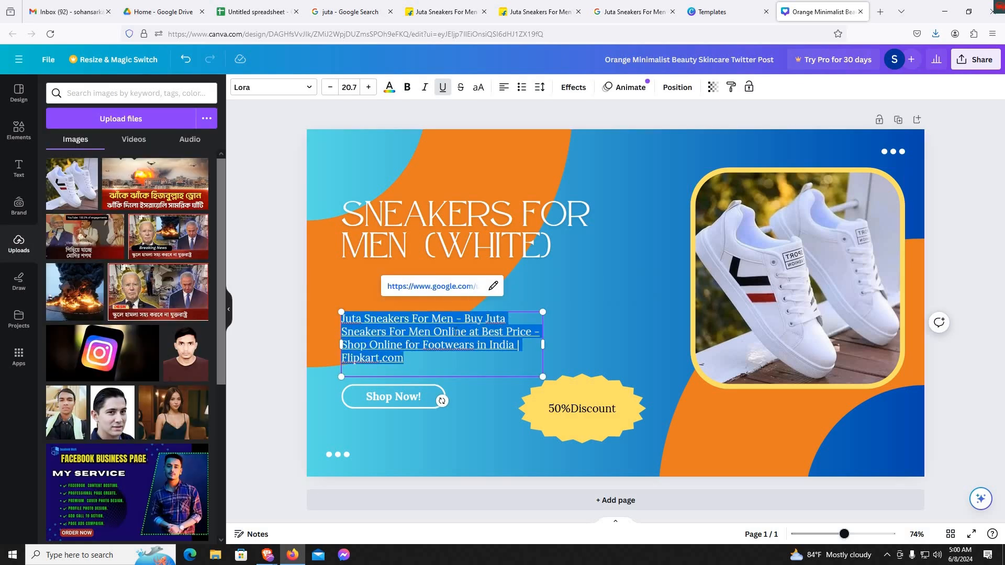
left_click(391, 87)
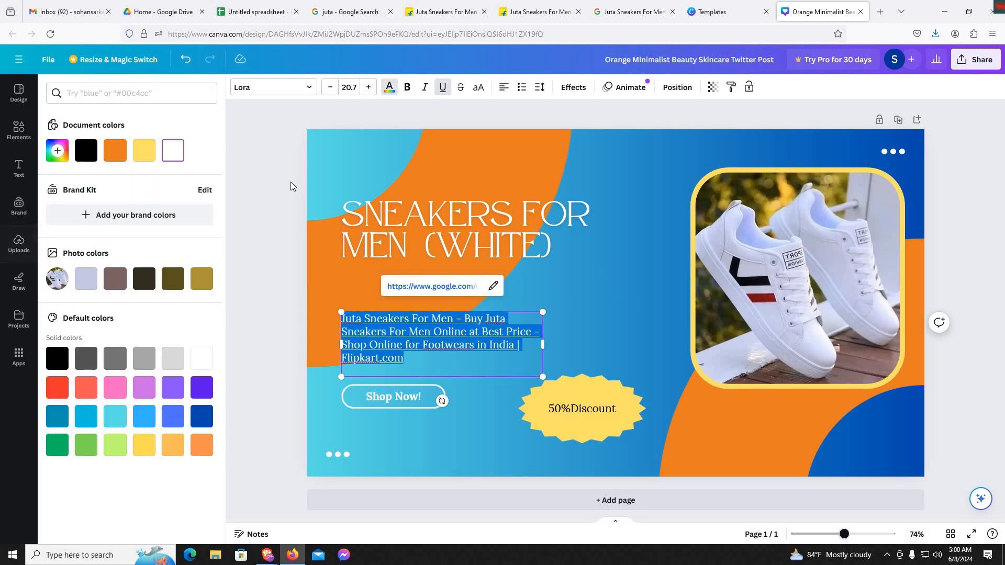
left_click(61, 361)
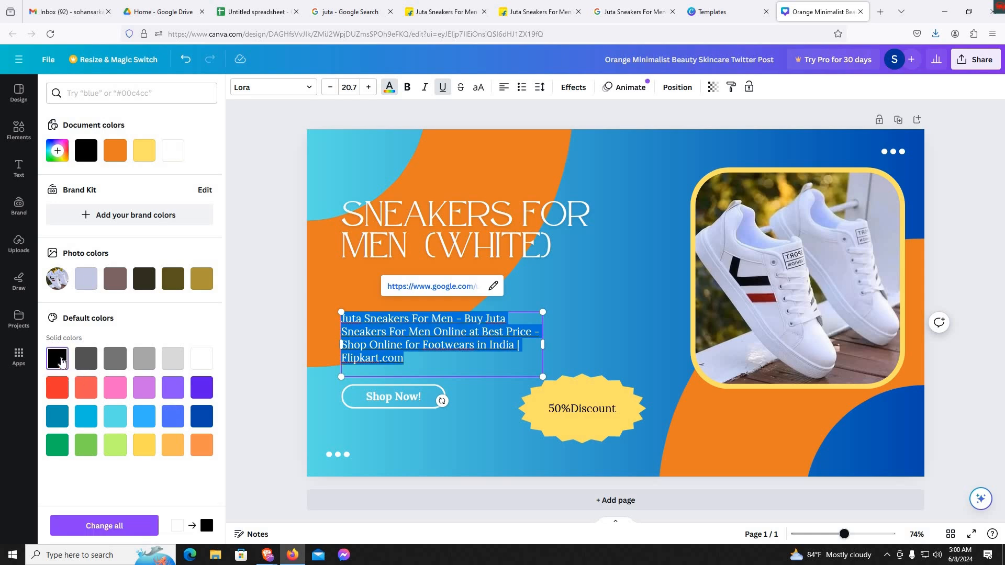
left_click(614, 304)
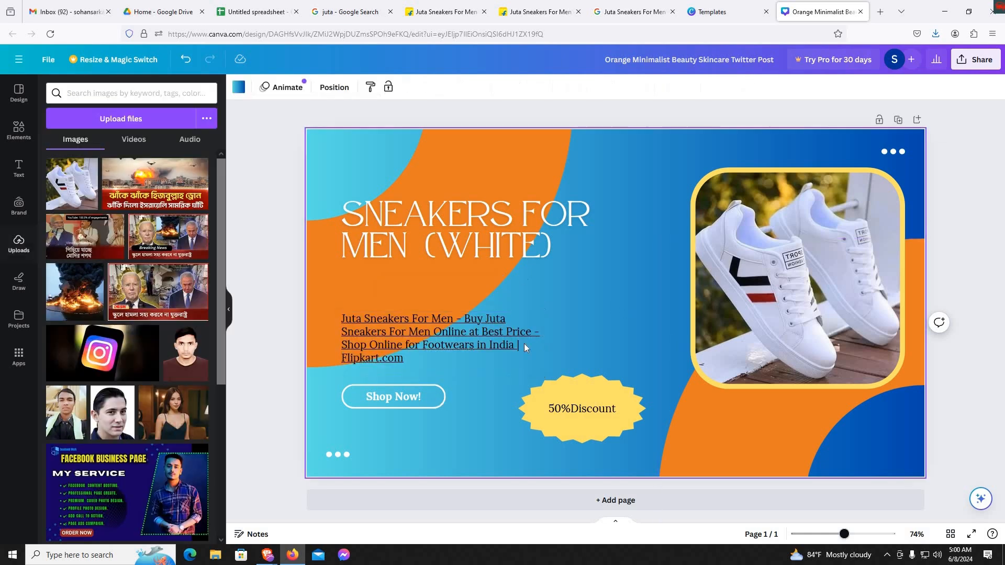
- Apply white #ffffff to the heading text again
double_click(471, 222)
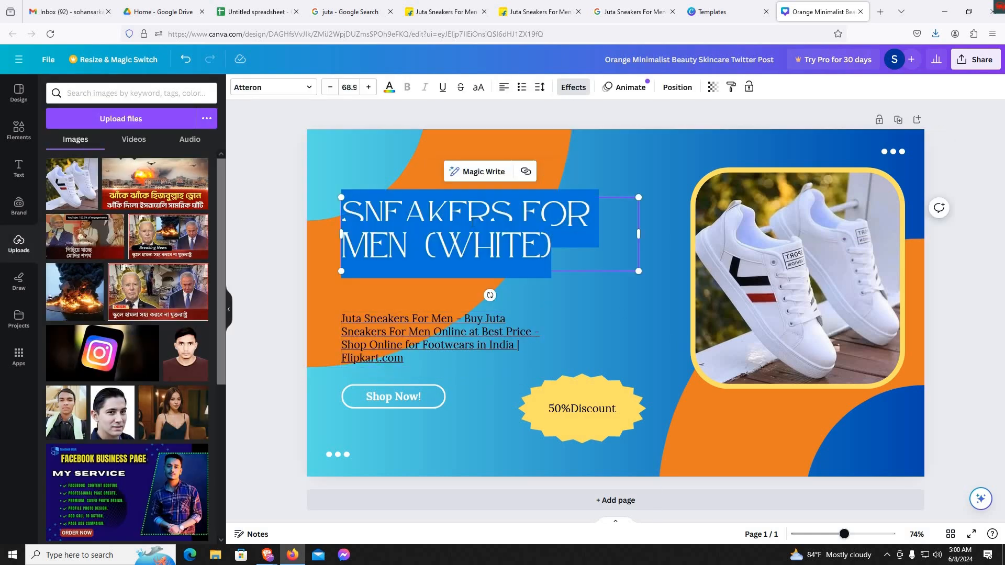
left_click(389, 87)
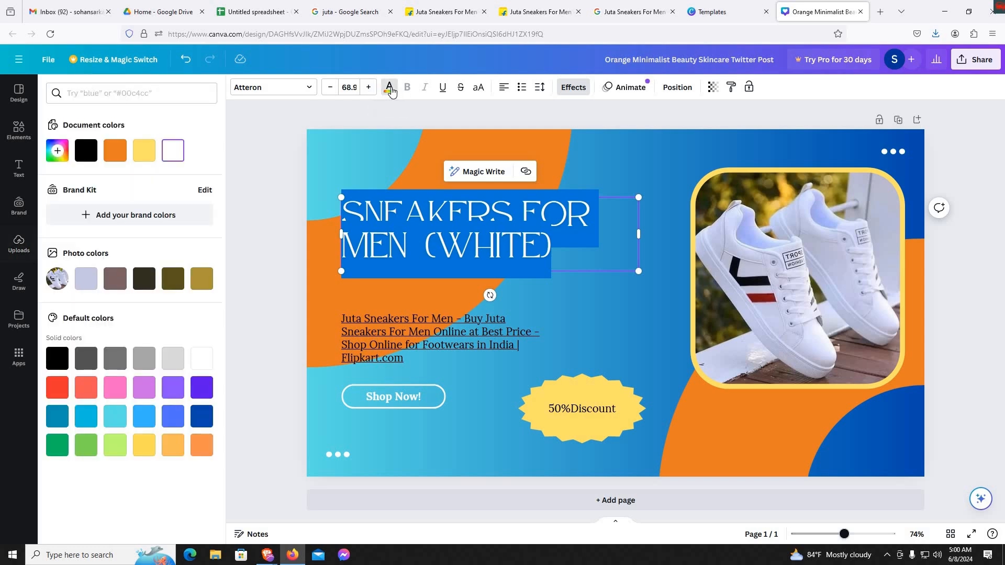
left_click(205, 364)
left_click(630, 343)
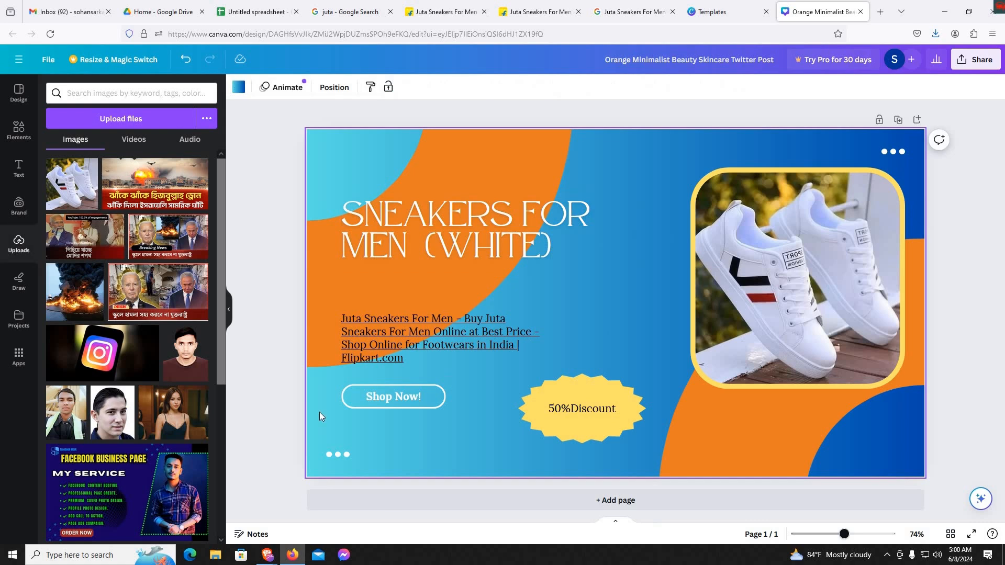
- Change the text of the outlined "Shop Now!" button to "ORDER NOW"
double_click(387, 401)
double_click(404, 398)
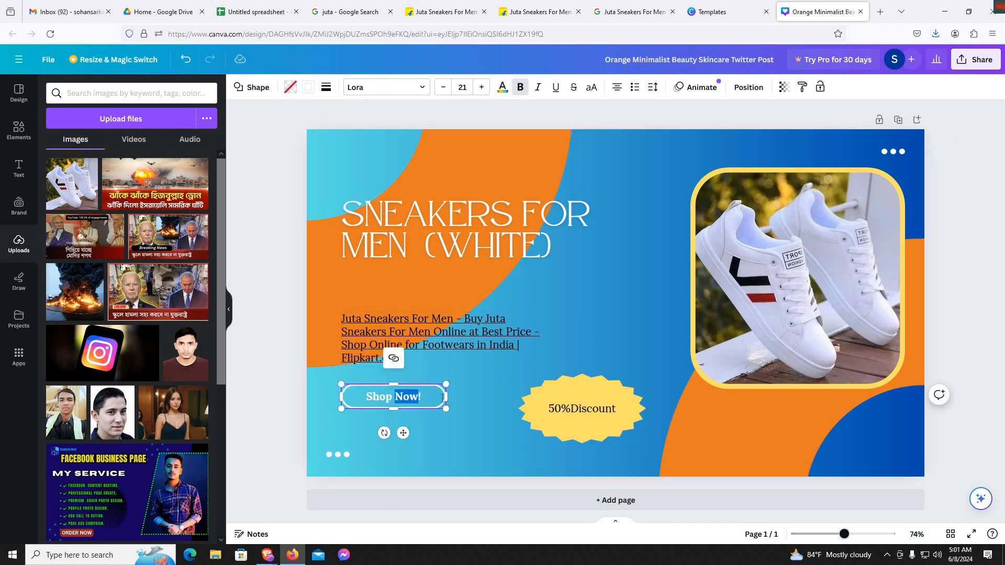
left_click(437, 396)
key("BackSpace")
key("BackSpace")
key("BackSpace")
key("BackSpace")
key("BackSpace")
key("BackSpace")
key("BackSpace")
key("BackSpace")
key("BackSpace")
type("order")
key("BackSpace")
key("BackSpace")
key("BackSpace")
key("BackSpace")
key("BackSpace")
type("ORDER NOW")
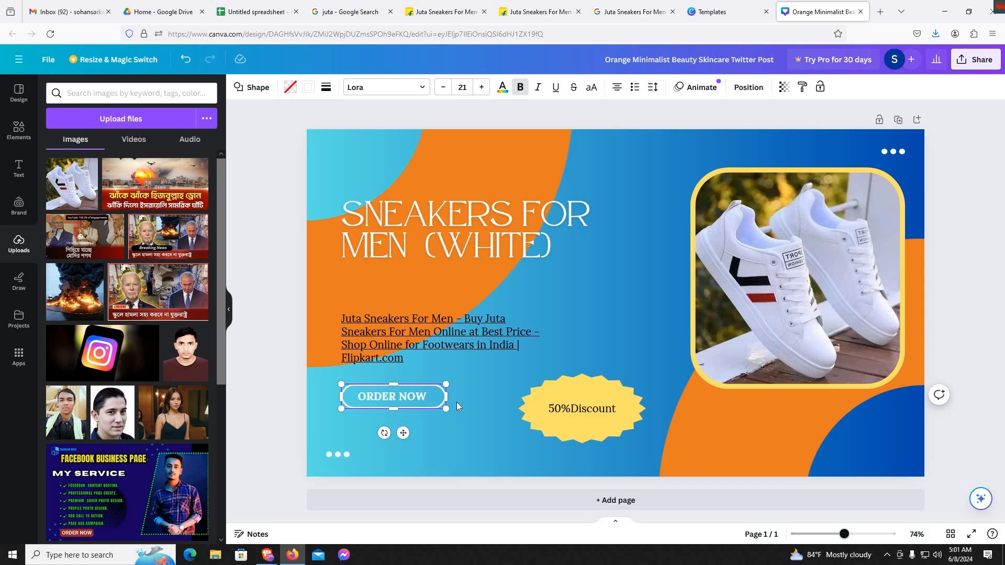
left_click(535, 444)
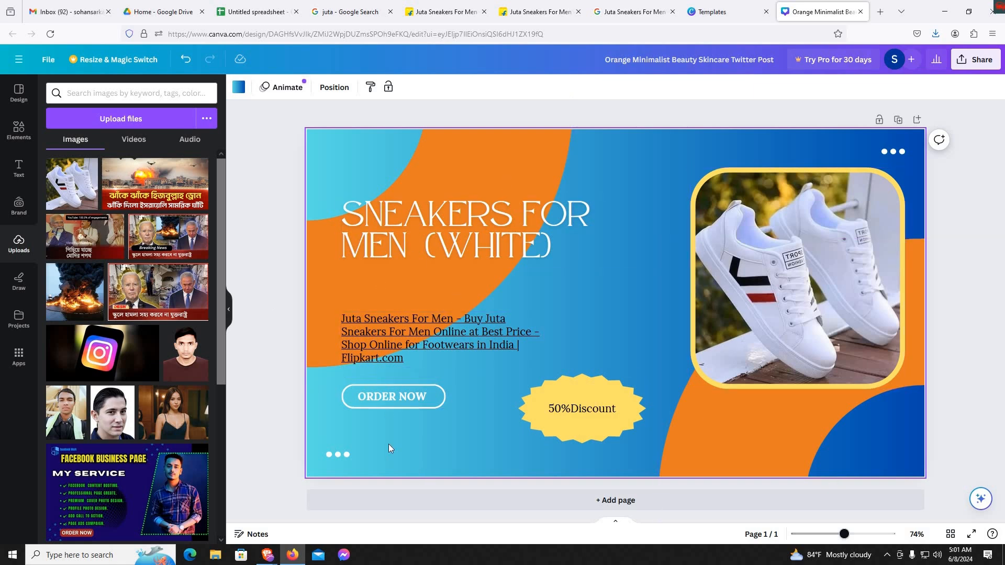
- Search the uploaded images for "CALL"
left_click(125, 87)
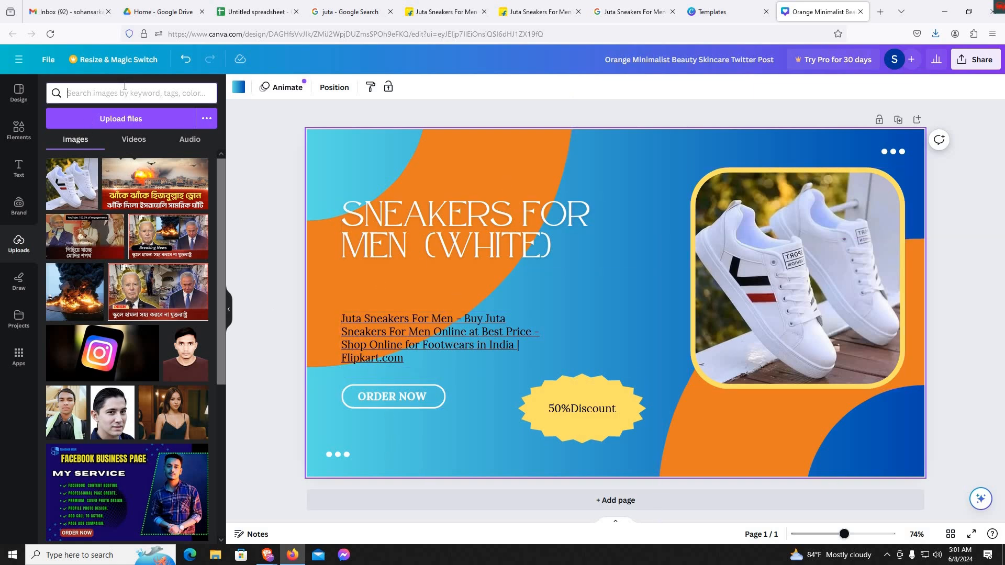
type("CALL")
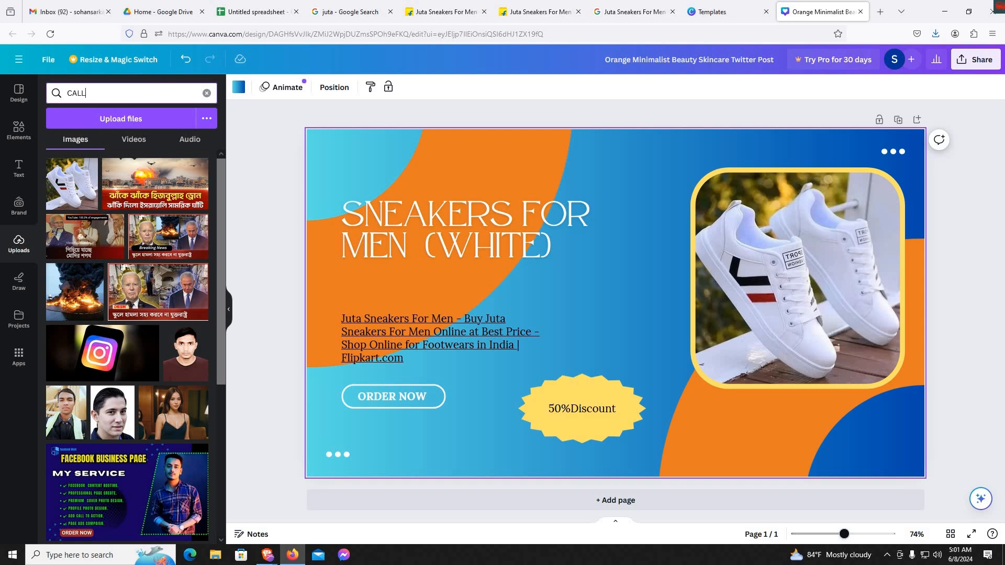